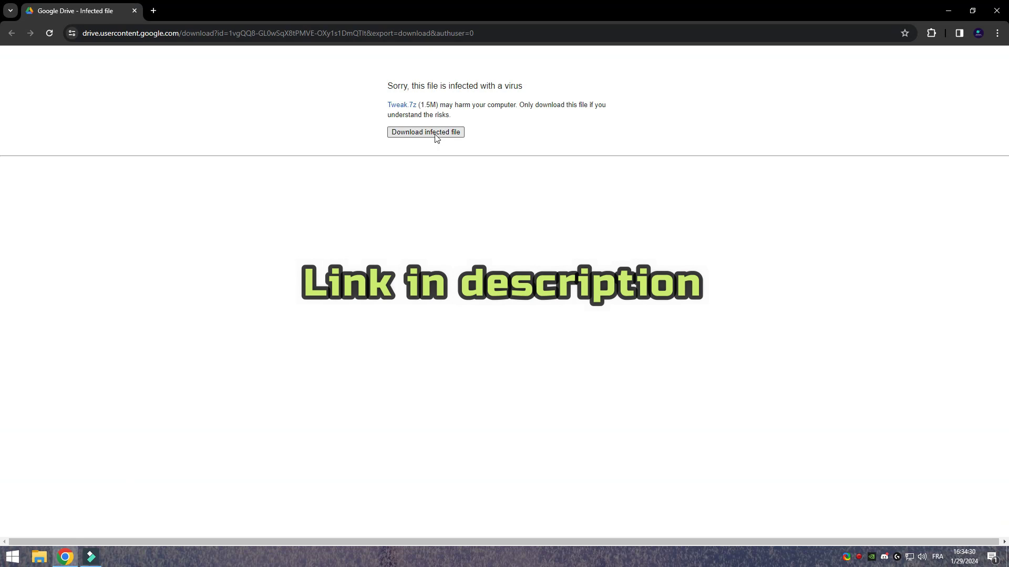
Download Tweak.7z from Google Drive despite the virus warning and show the downloaded file in its folder
click(435, 133)
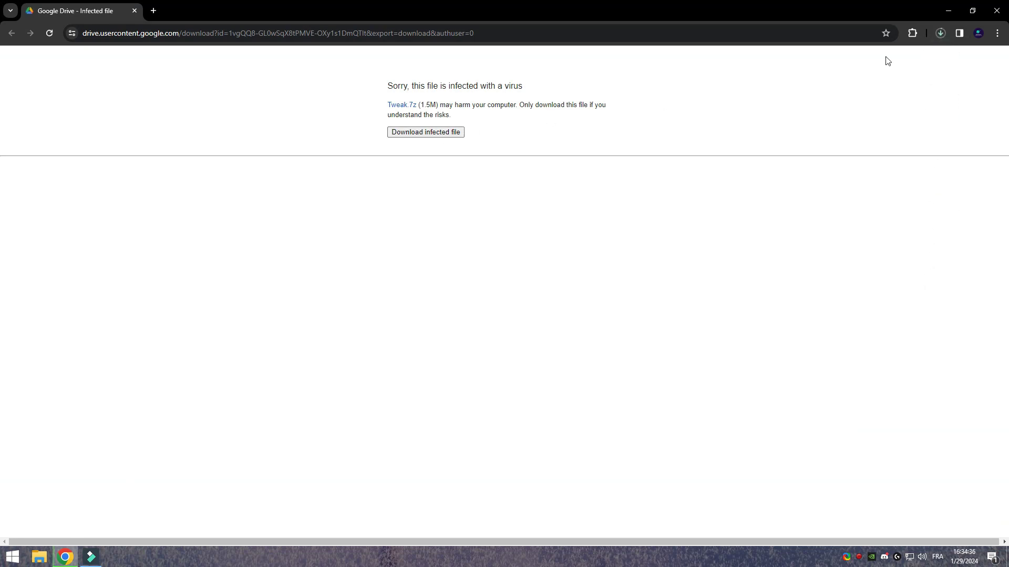
click(938, 35)
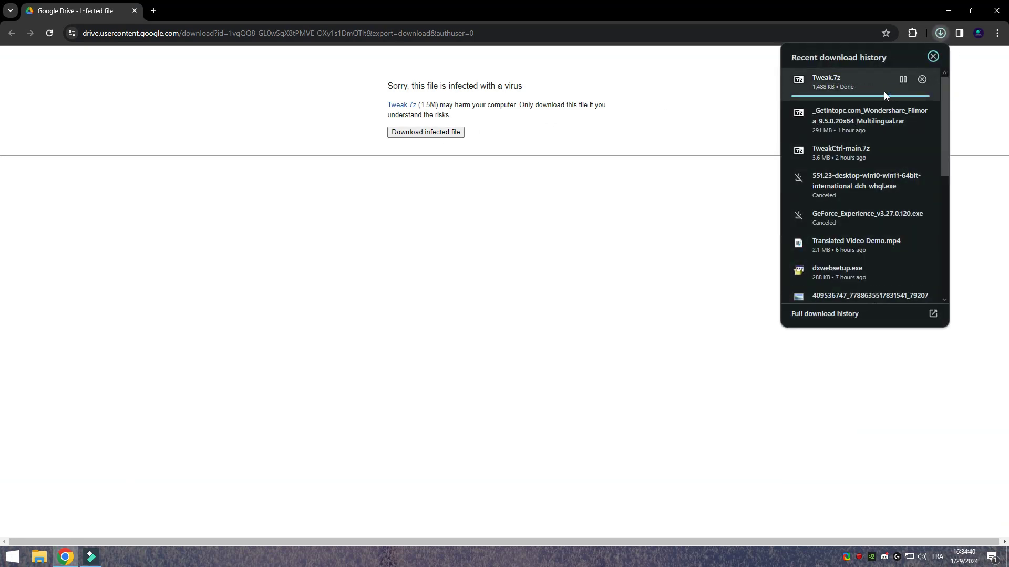
click(902, 79)
click(946, 10)
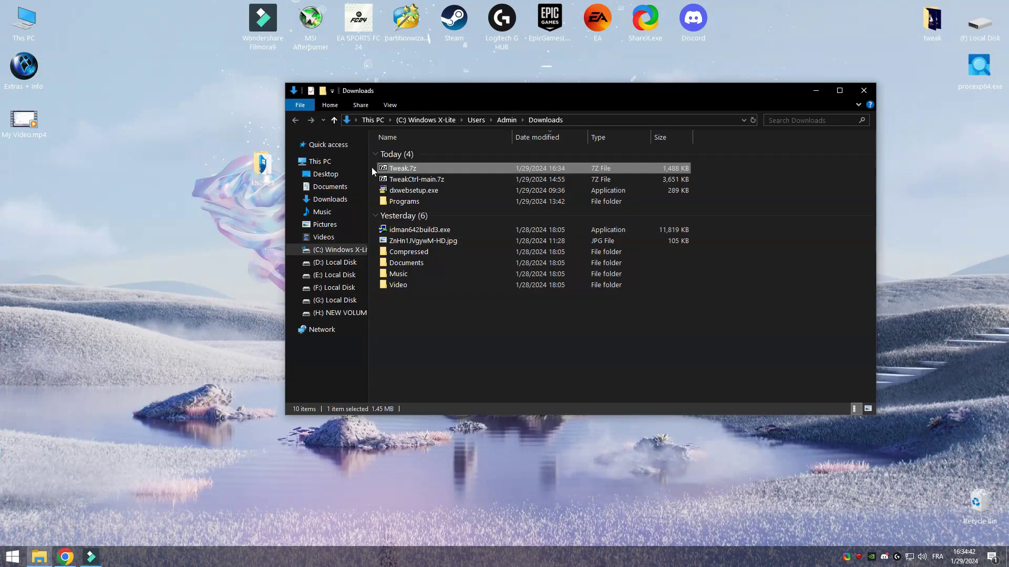
Move Tweak.7z from Downloads to the desktop, replacing the existing file there, and close the Downloads window
drag(401, 171, 106, 273)
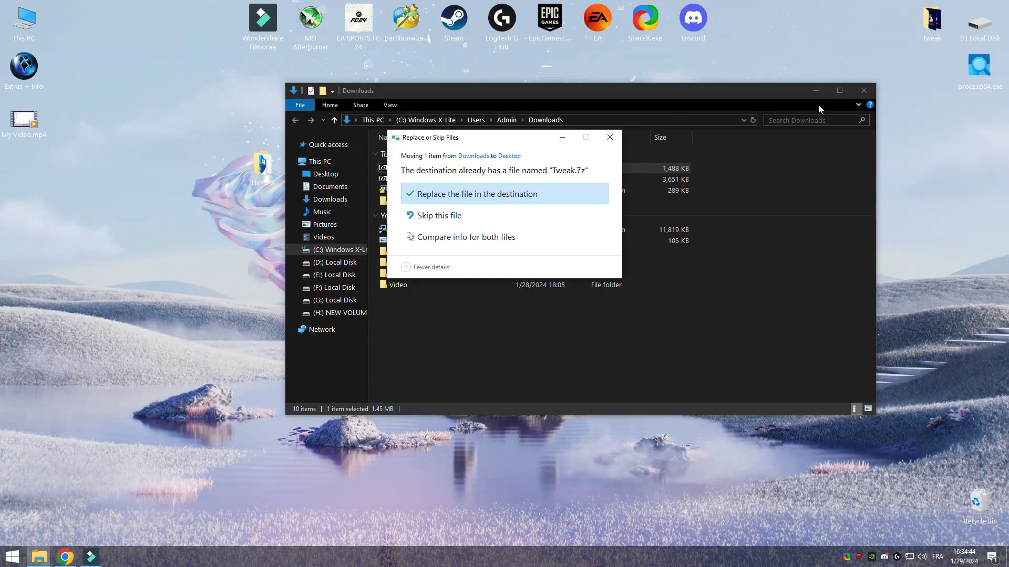
click(863, 91)
click(442, 195)
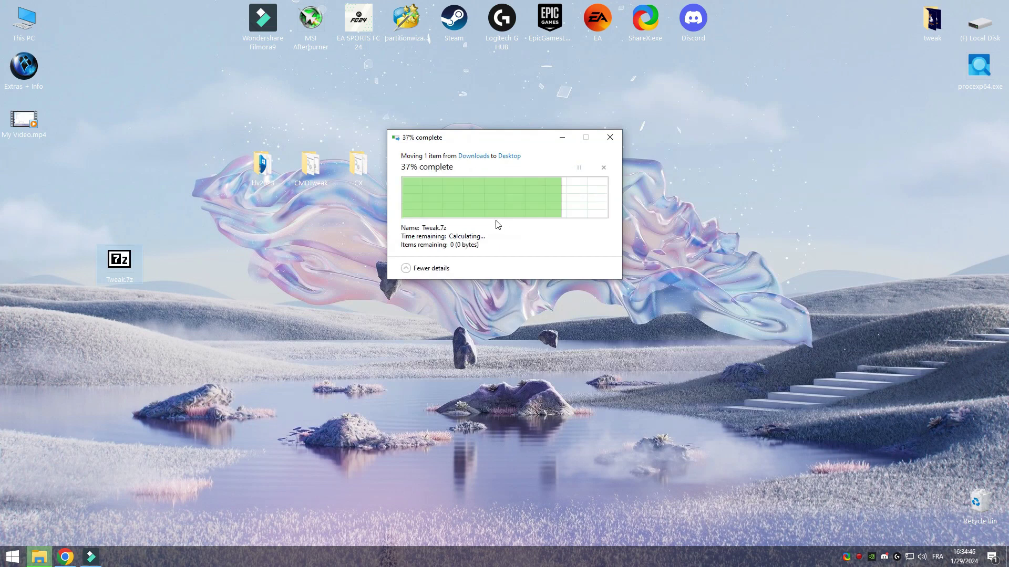
drag(99, 267, 576, 181)
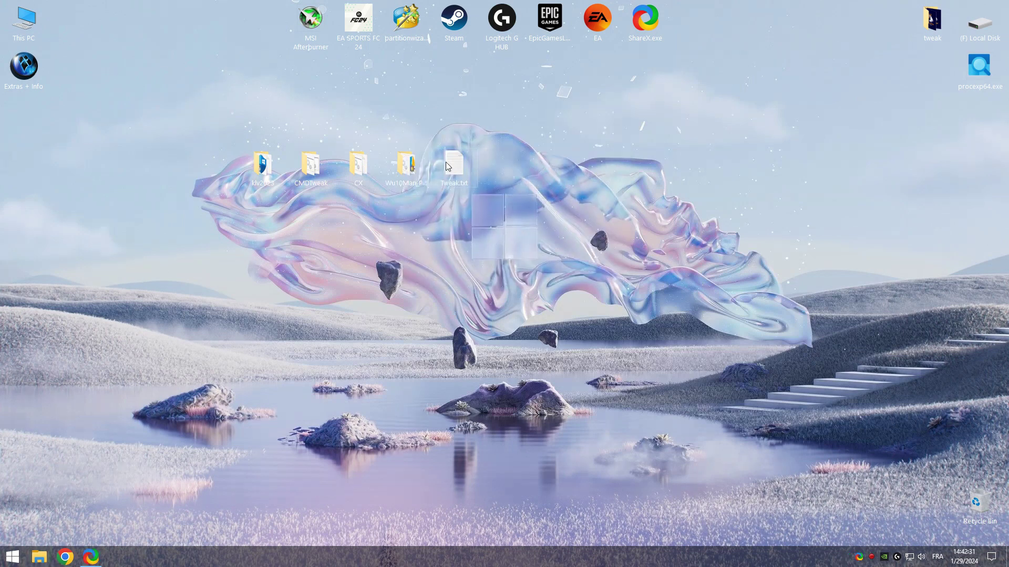
Mark the restore point item in Tweak.txt and open System Protection from the PC's properties with the C: system drive selected
double_click(446, 162)
drag(223, 100, 160, 101)
double_click(23, 21)
click(364, 106)
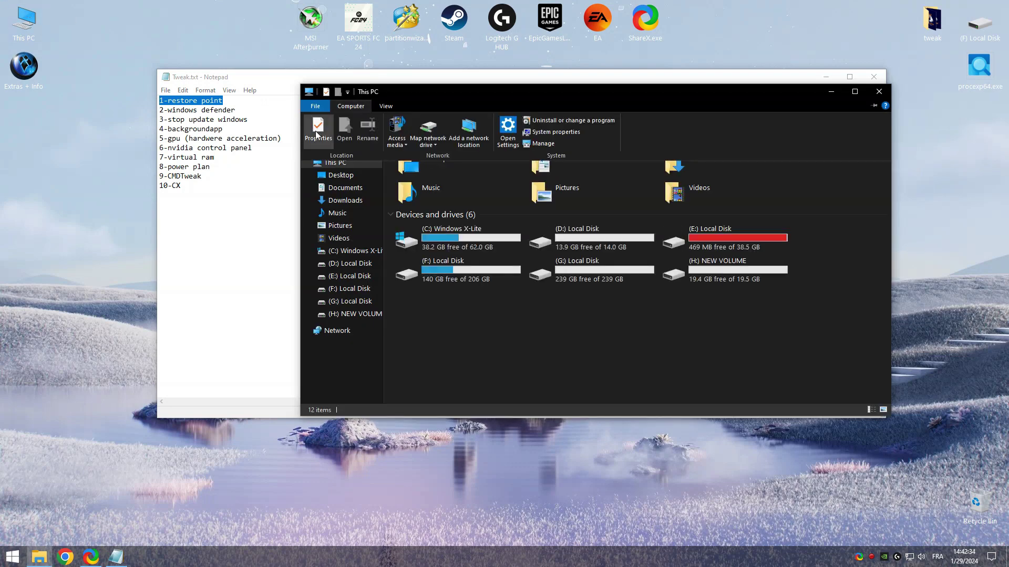
click(315, 130)
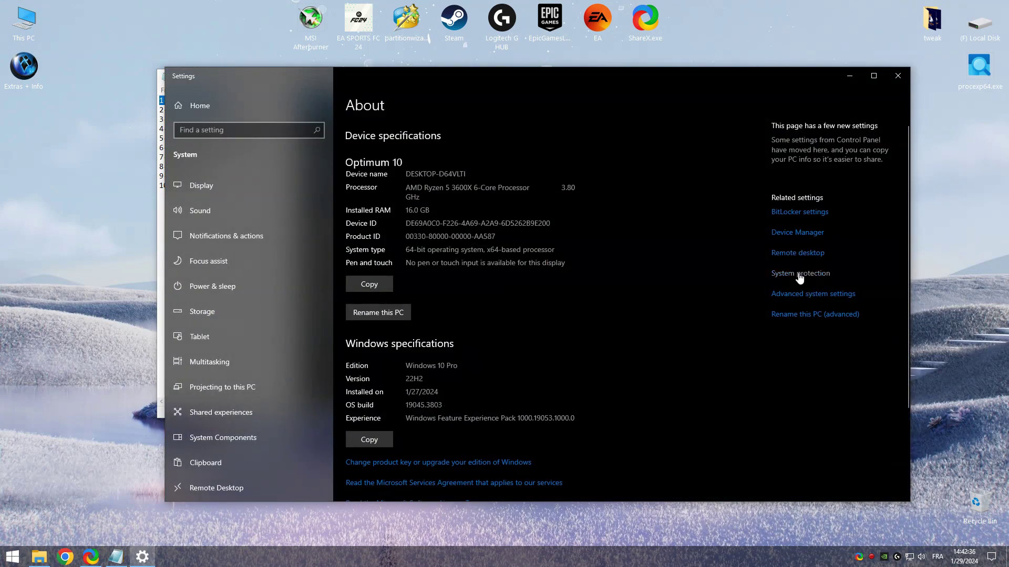
click(799, 273)
click(213, 227)
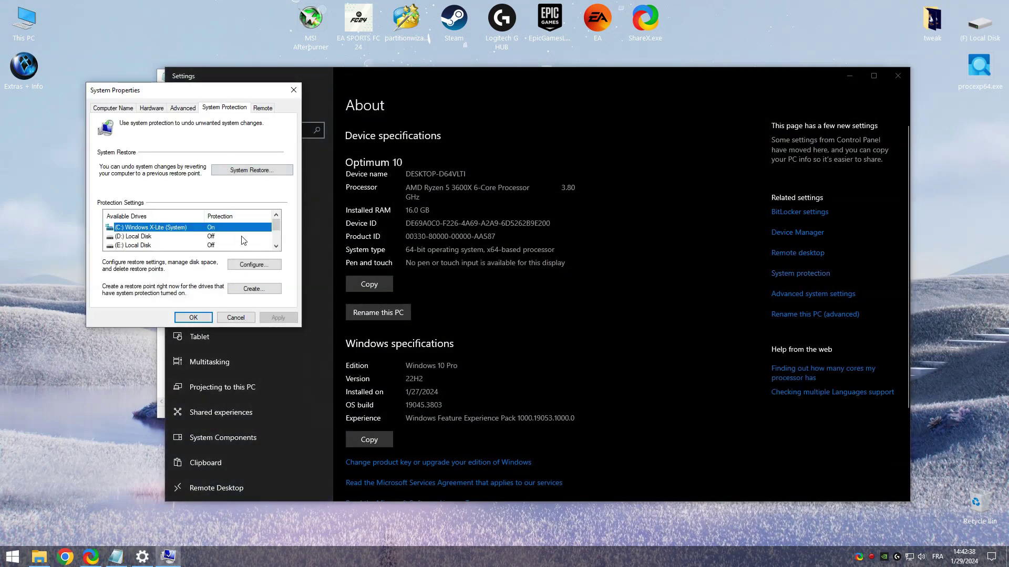
Try to create a restore point for the system drive, cancel it, and close the system windows
click(254, 289)
text(tx)
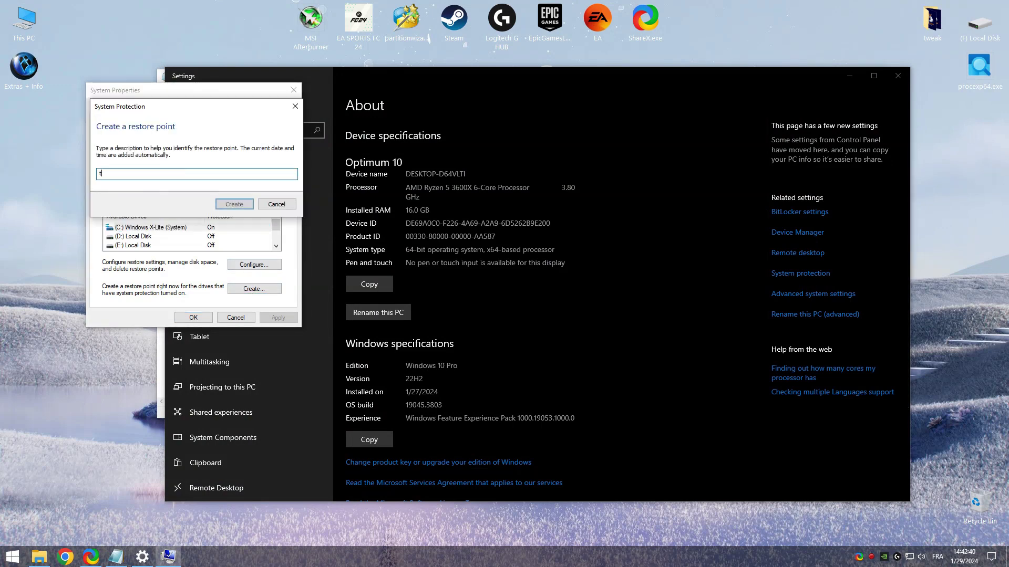
click(277, 204)
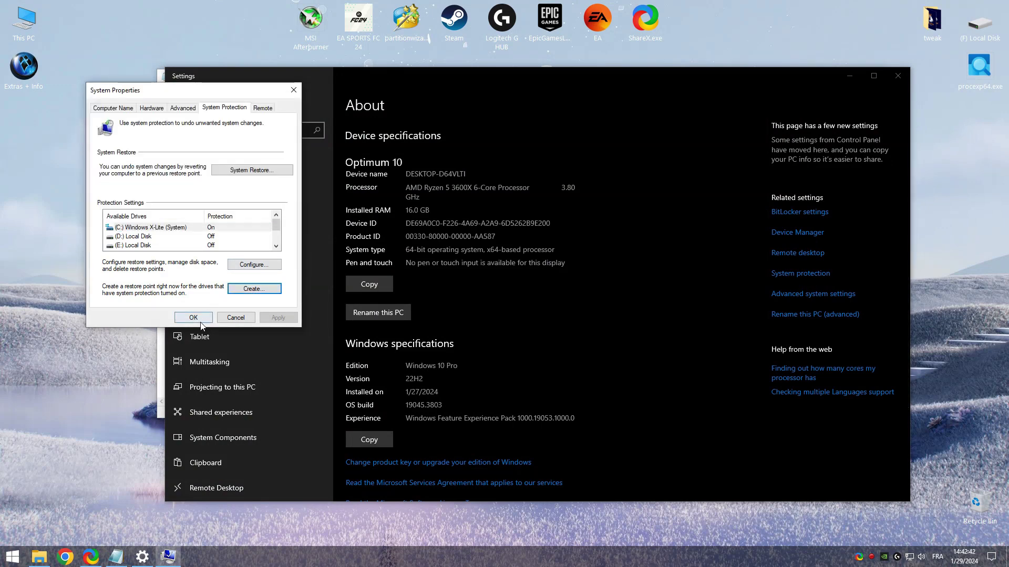
click(190, 318)
click(896, 76)
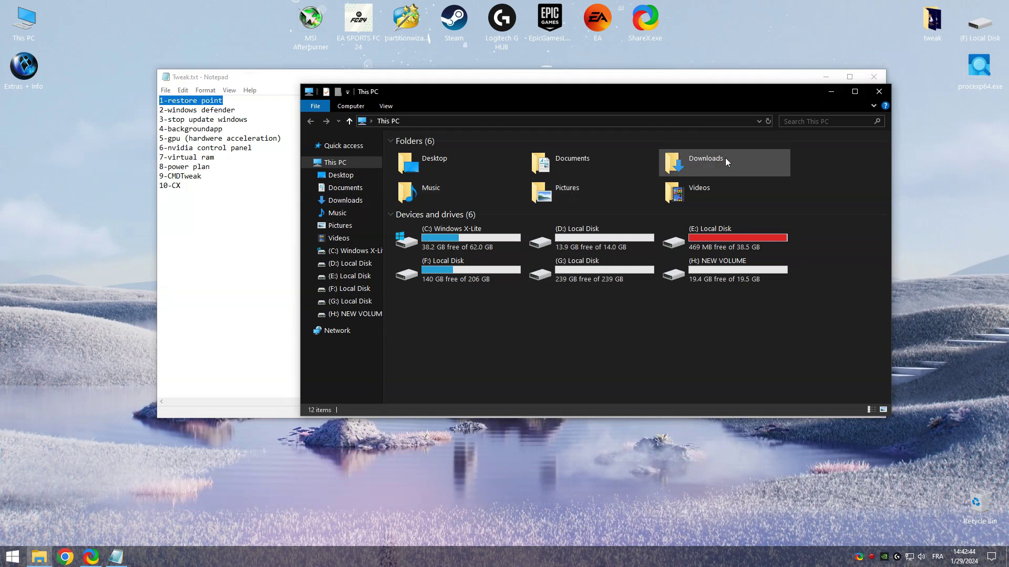
click(888, 91)
Mark the windows defender item in the checklist and view the klv2023 folder that contains dControl.exe
drag(236, 110, 159, 108)
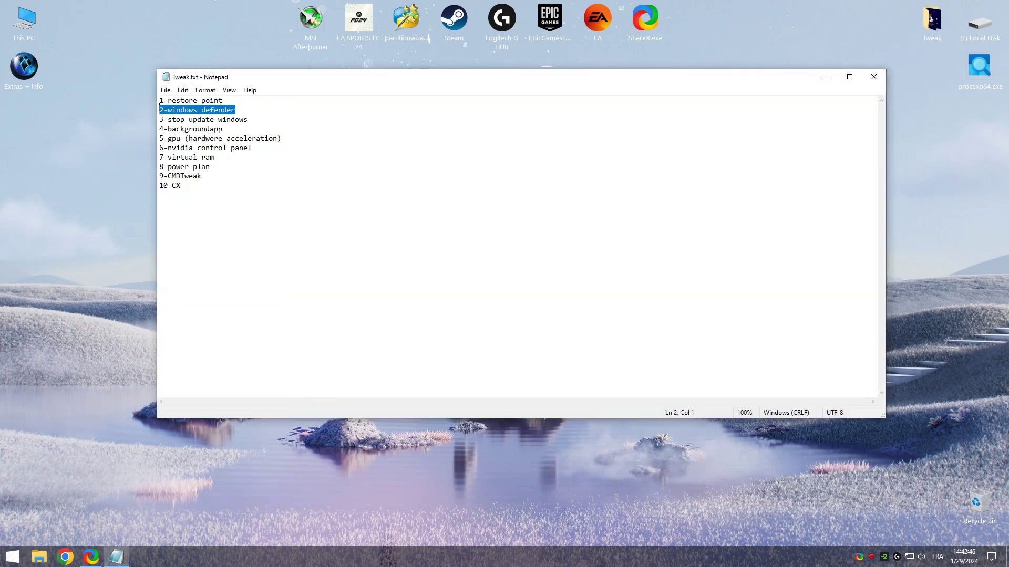
click(826, 77)
double_click(262, 167)
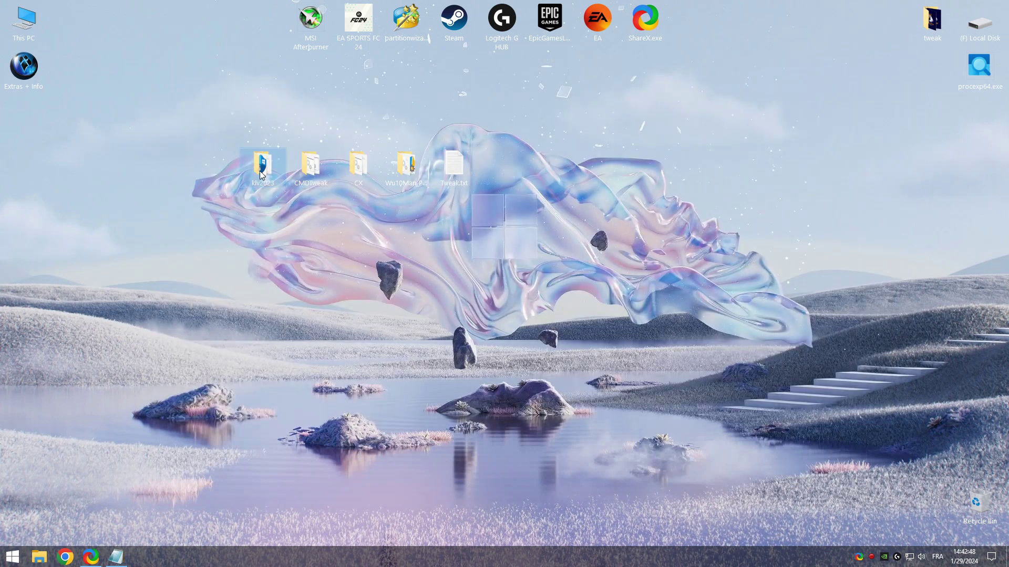
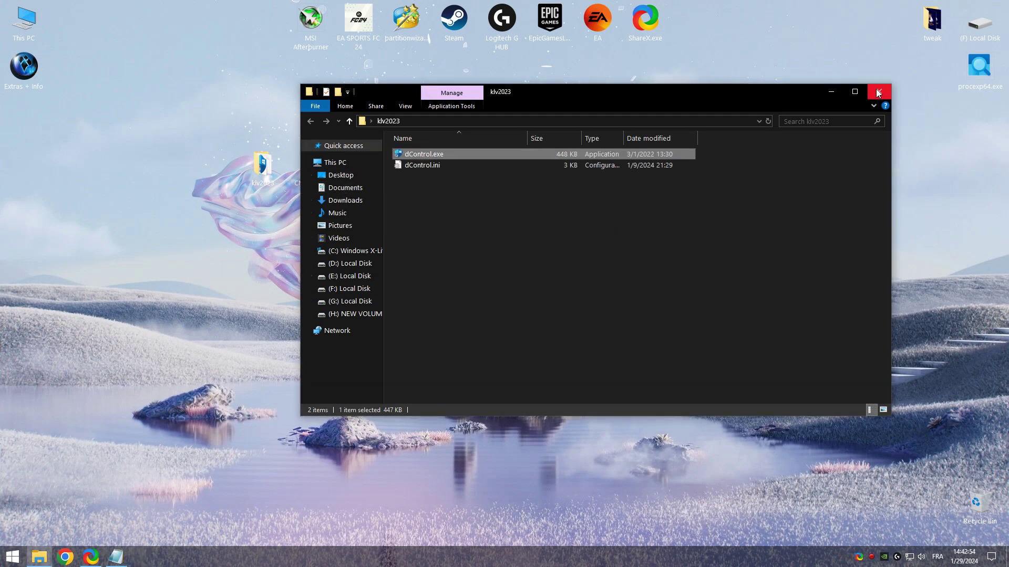
click(878, 93)
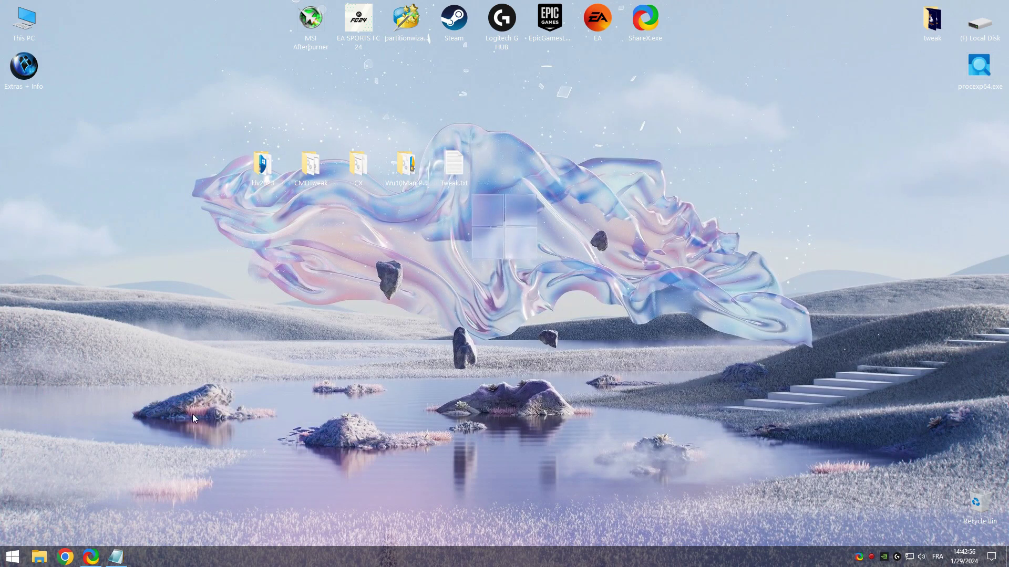
Mark "stop update windows" in the checklist and launch Wu10Man.exe from the Wu10Man_Portable folder
click(117, 557)
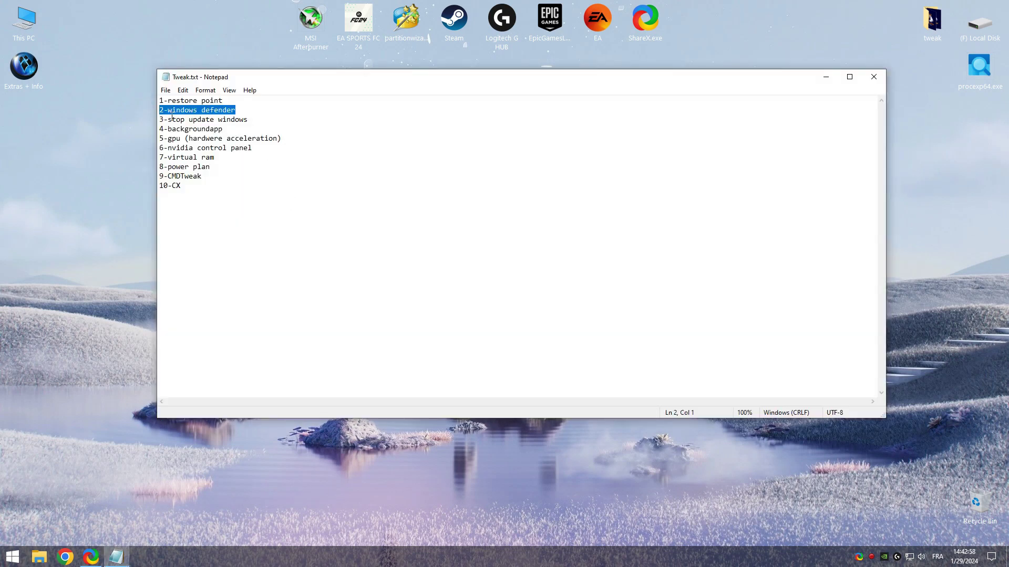
drag(168, 120, 261, 120)
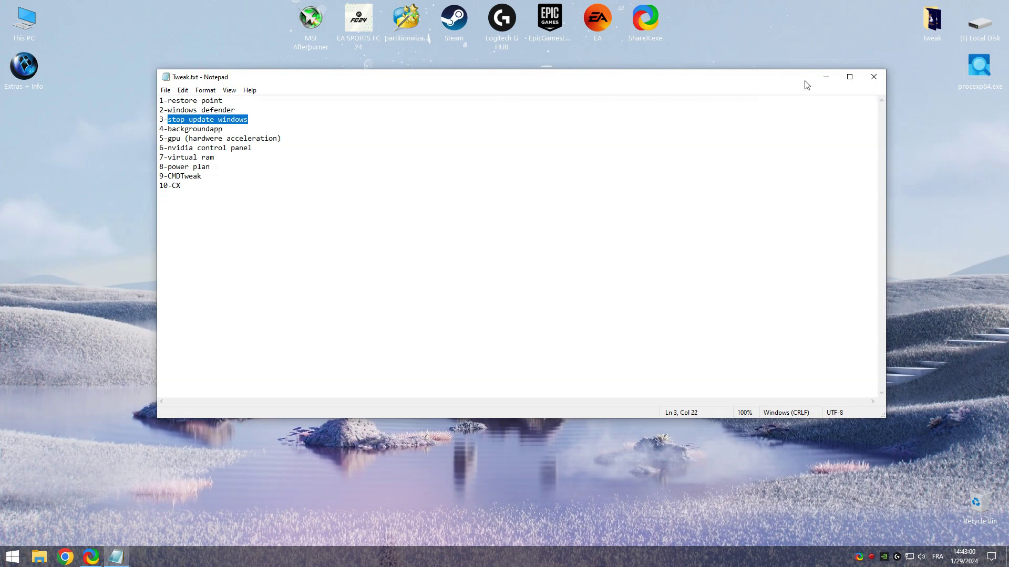
click(820, 77)
double_click(405, 175)
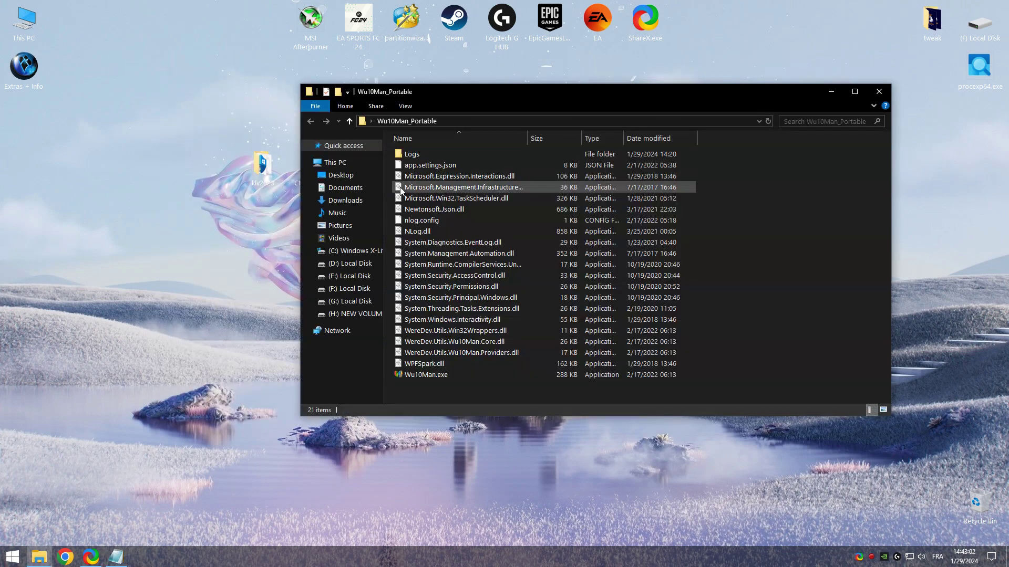
click(426, 375)
click(879, 91)
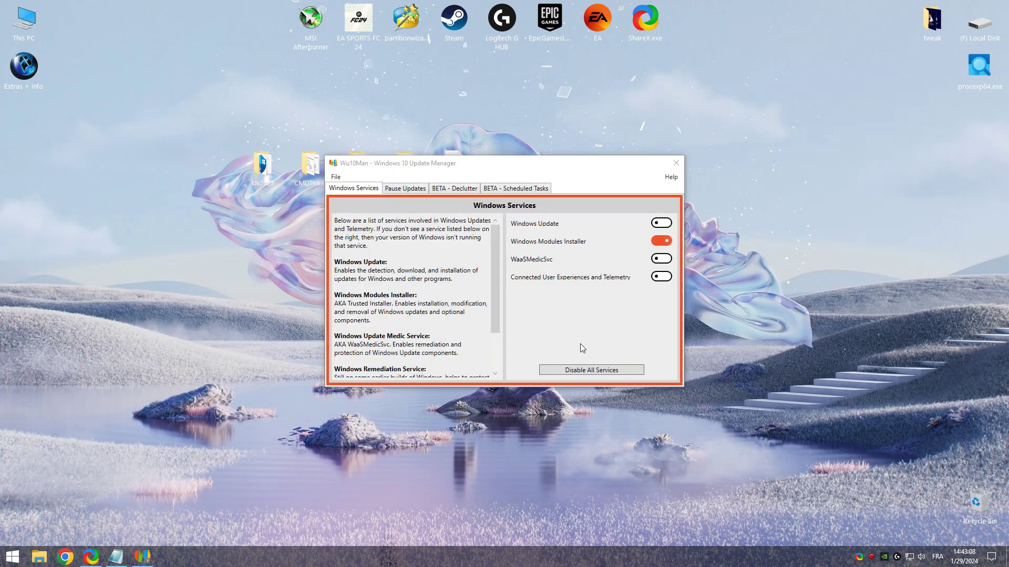
Disable all the listed Windows services in Wu10Man and close the program
click(588, 370)
click(540, 313)
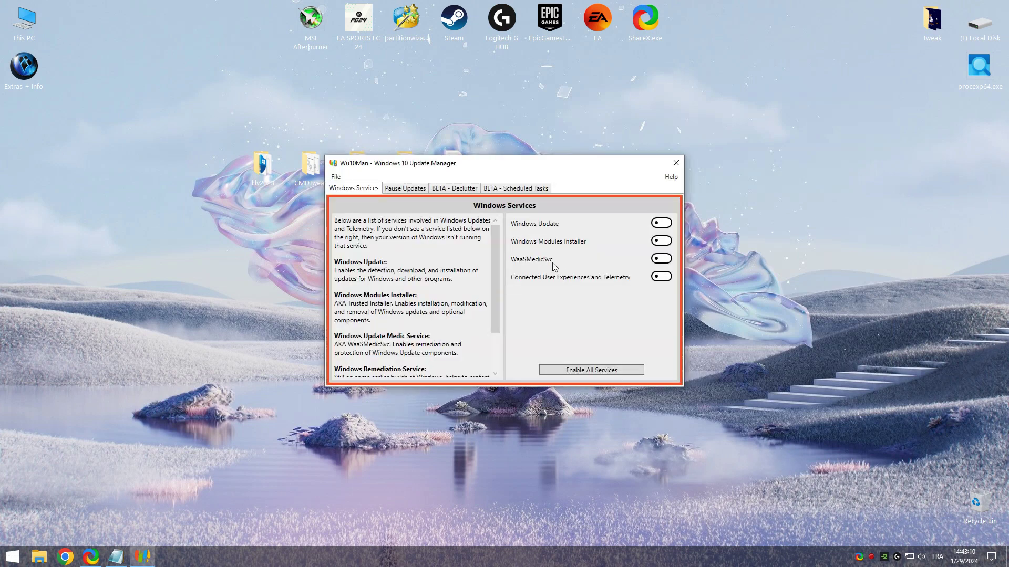
click(676, 164)
Mark the backgroundapp item in the checklist and check the "Let apps run in the background" switch in Windows Settings
click(115, 557)
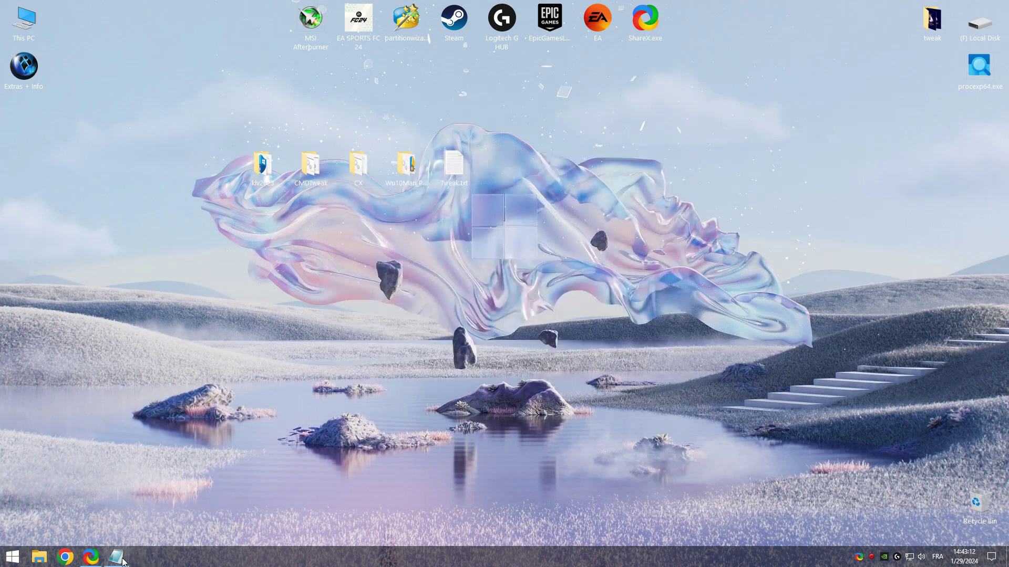
drag(229, 129, 164, 129)
click(2, 555)
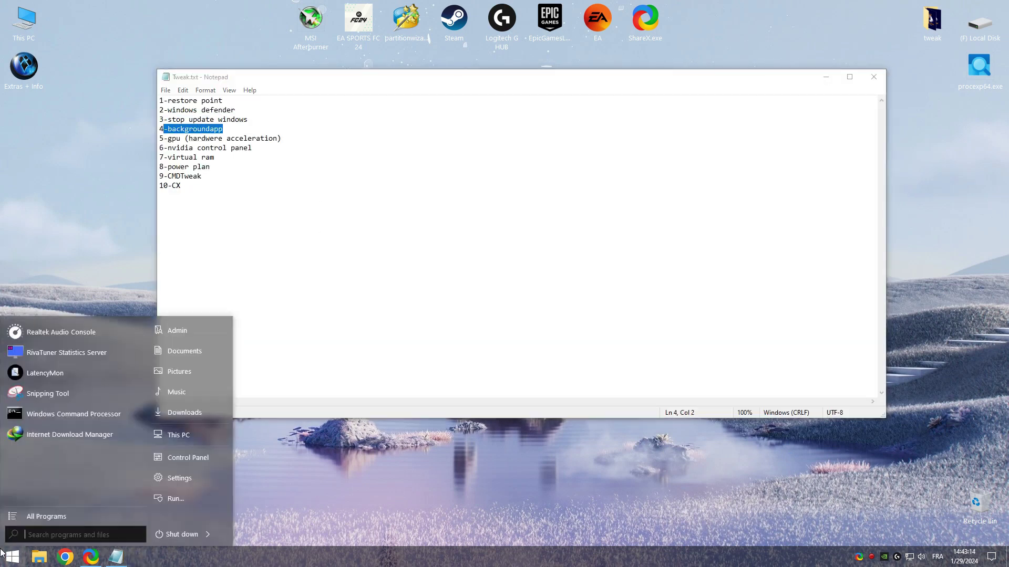
text(bac)
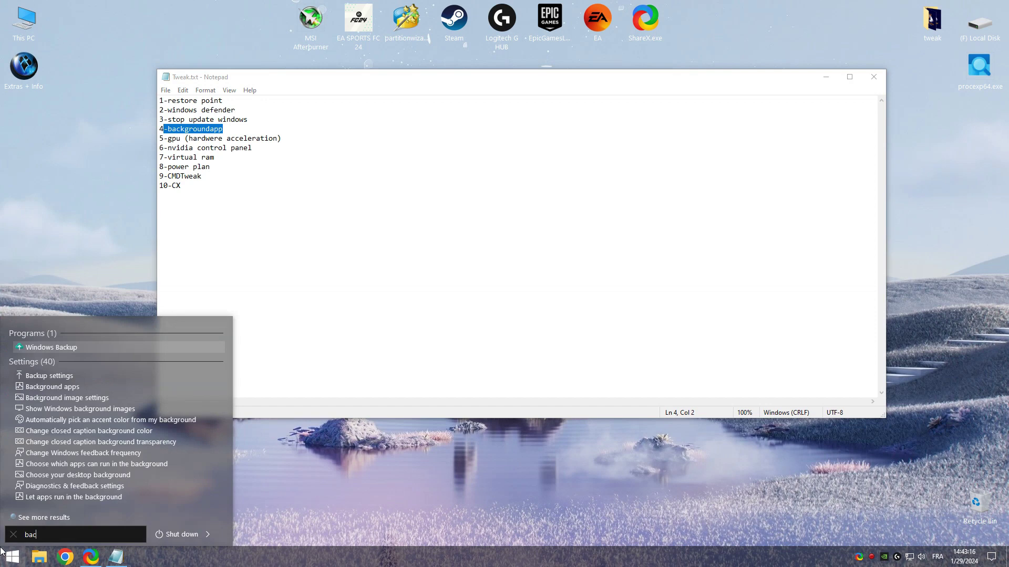
text(kground)
key(Return)
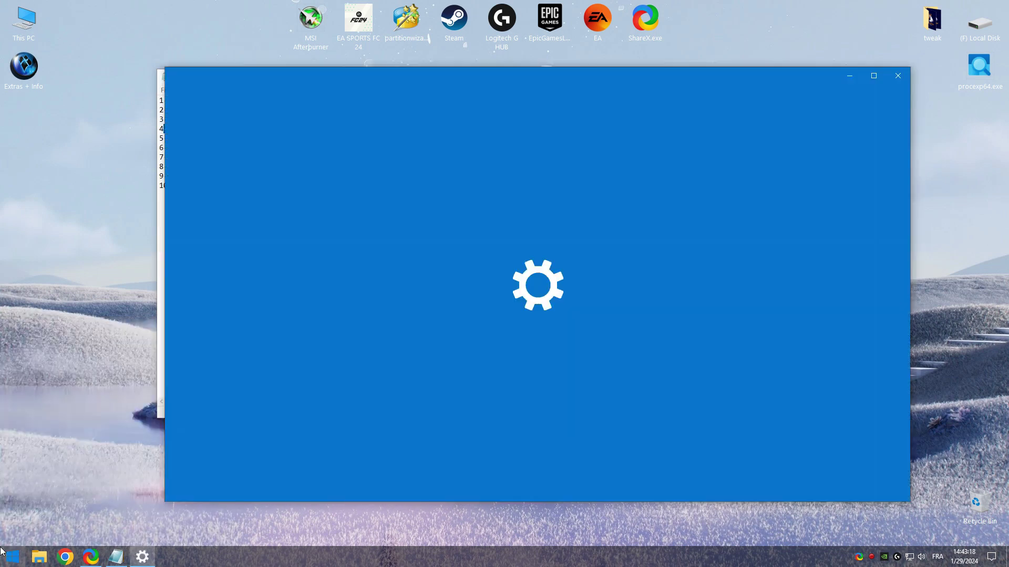
click(357, 187)
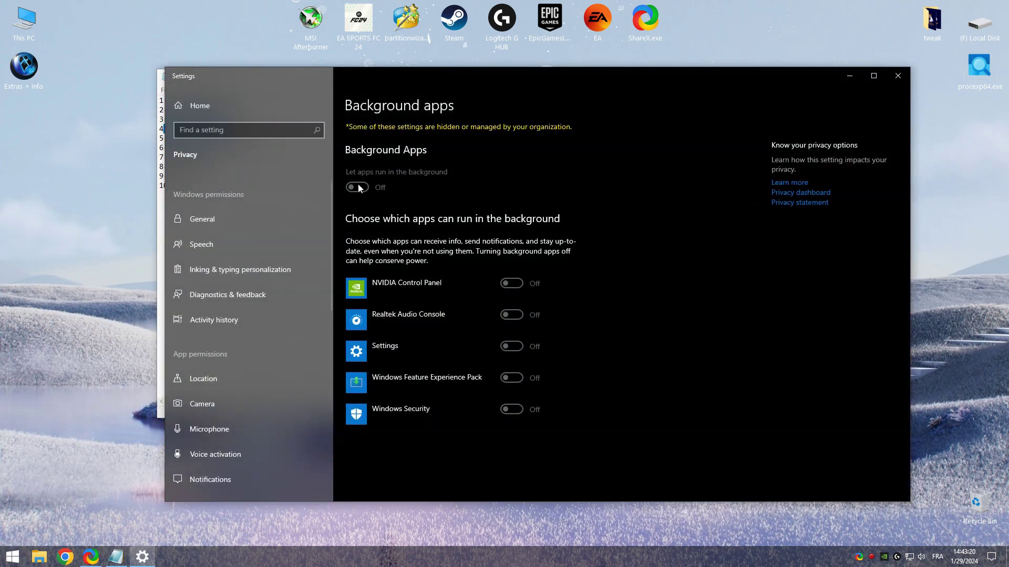
click(898, 75)
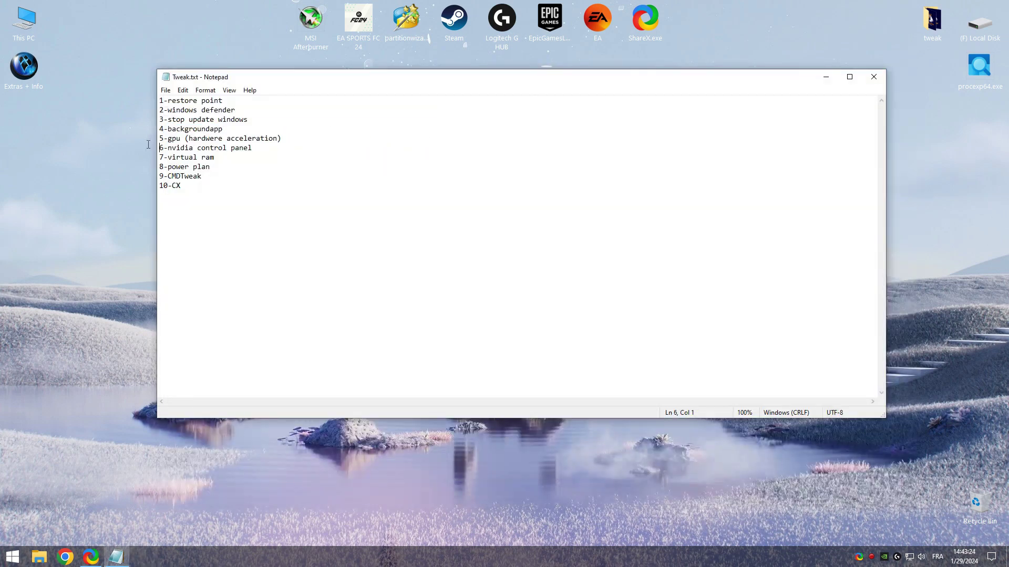
Mark the gpu hardware acceleration item in the checklist and open Graphics settings by searching Windows for "gpu"
drag(287, 140, 160, 139)
click(12, 556)
text(gpu)
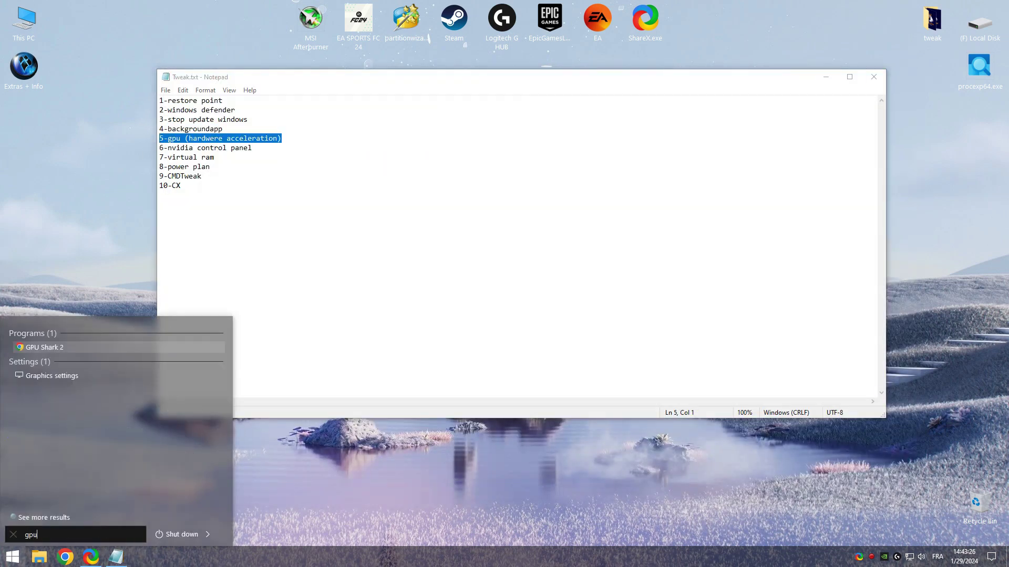
key(Escape)
key(super)
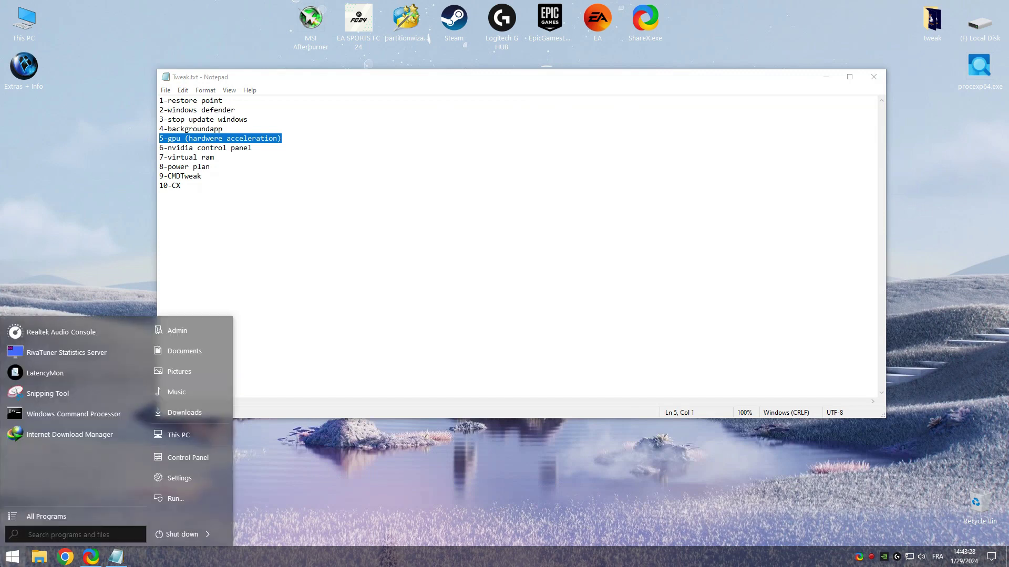
text(gpu)
click(35, 380)
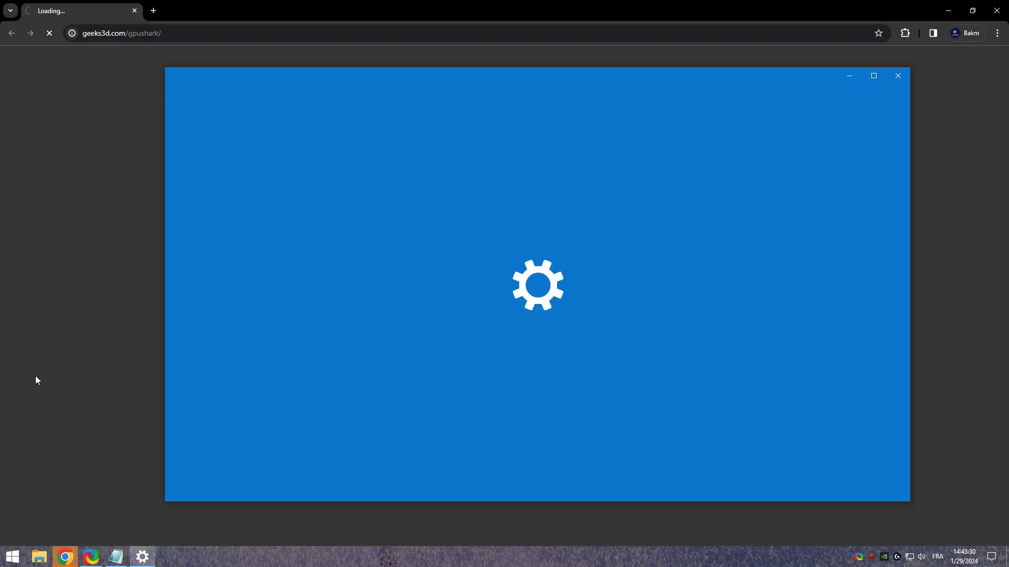
click(948, 11)
Switch Hardware-accelerated GPU scheduling off and back on, review the FC 24 graphics preference options, and close Settings
click(189, 186)
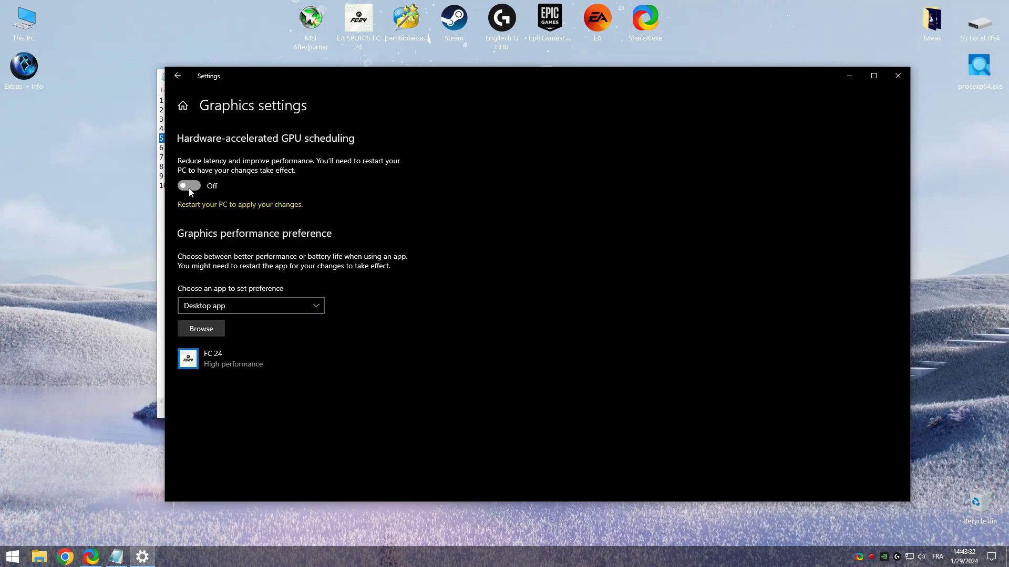
click(197, 187)
click(229, 345)
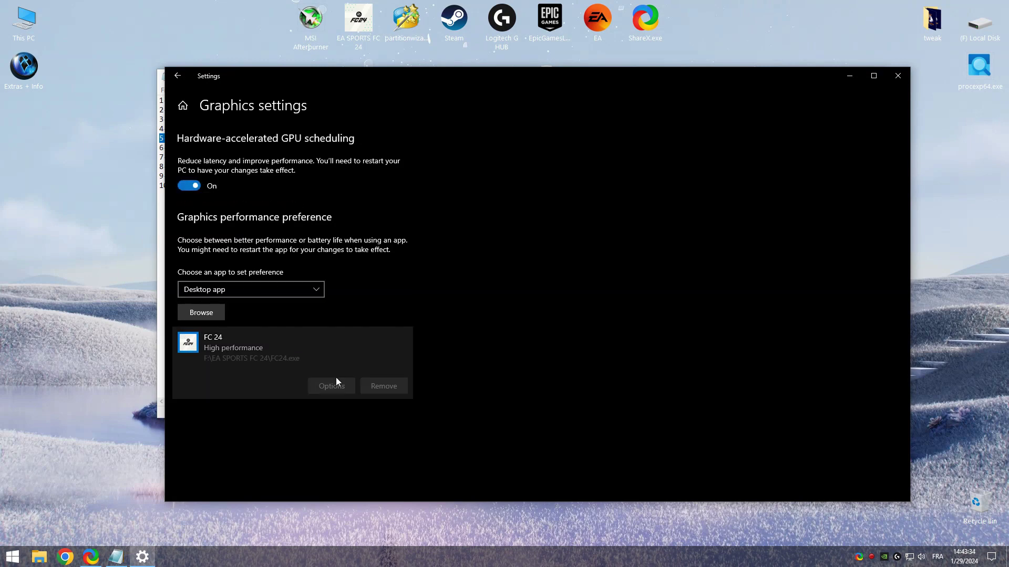
click(332, 386)
click(490, 345)
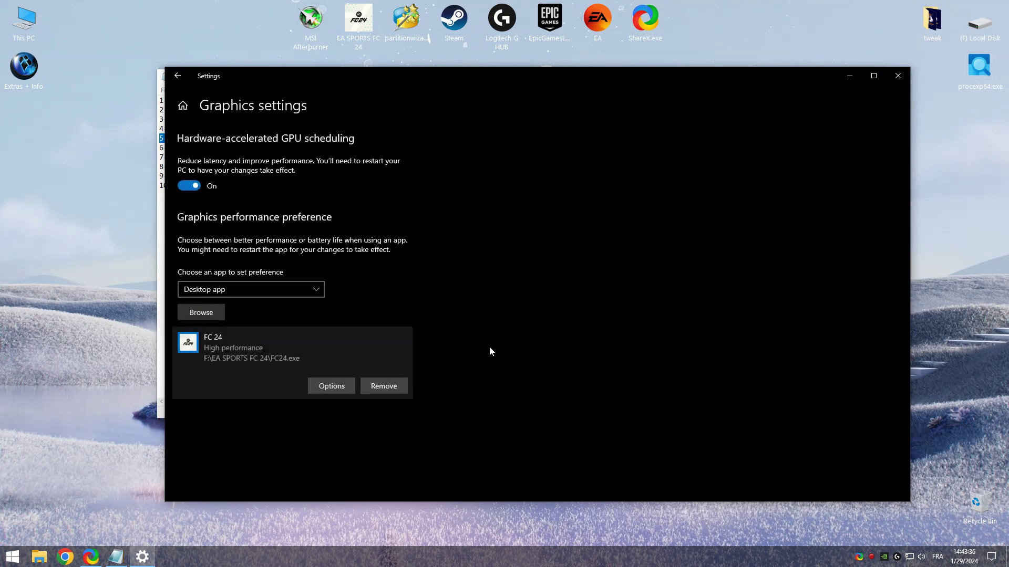
click(898, 76)
Mark the nvidia control panel item in the checklist and open NVIDIA Control Panel from the desktop
drag(253, 148, 143, 147)
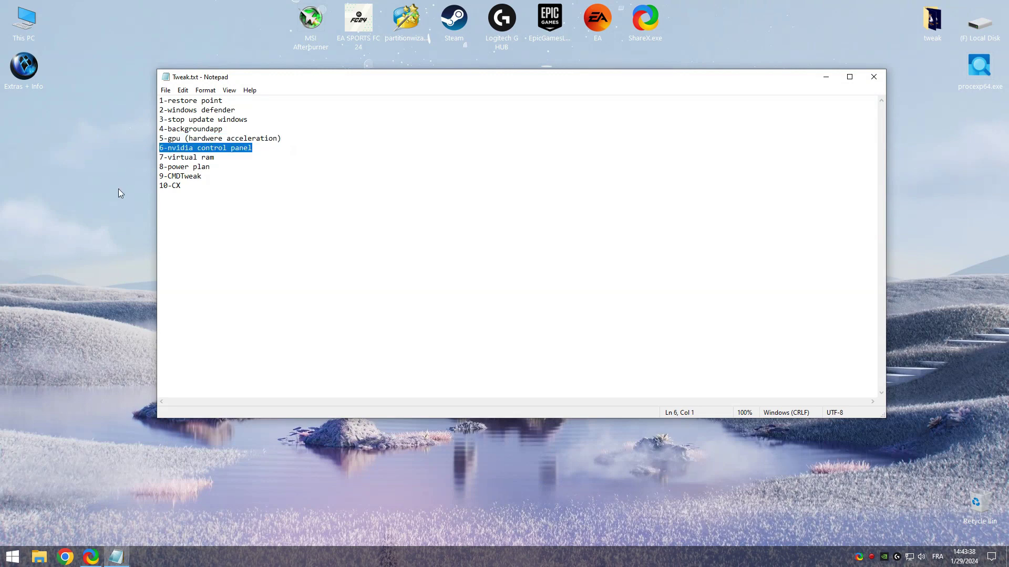
click(825, 76)
right_click(485, 192)
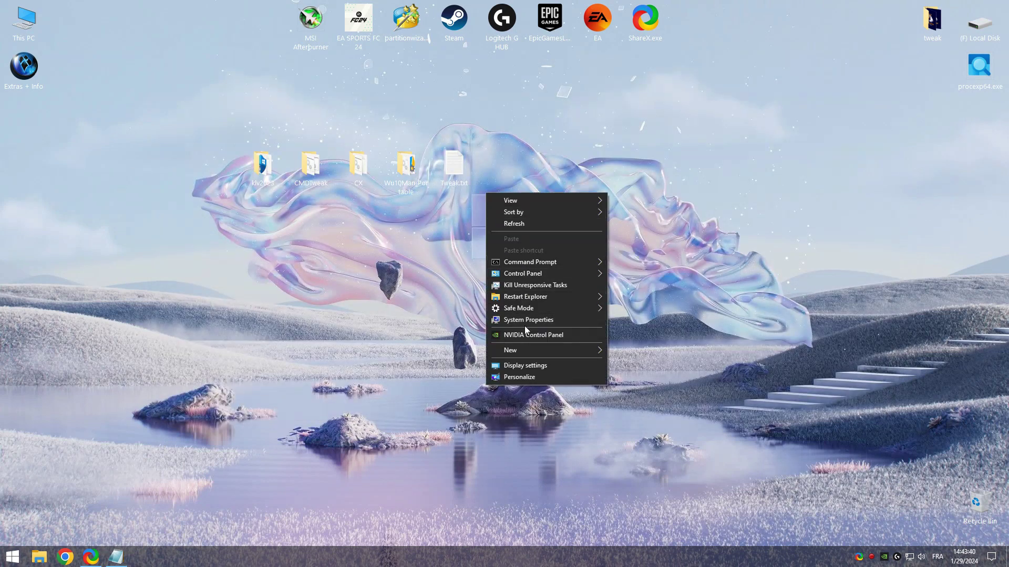
click(527, 335)
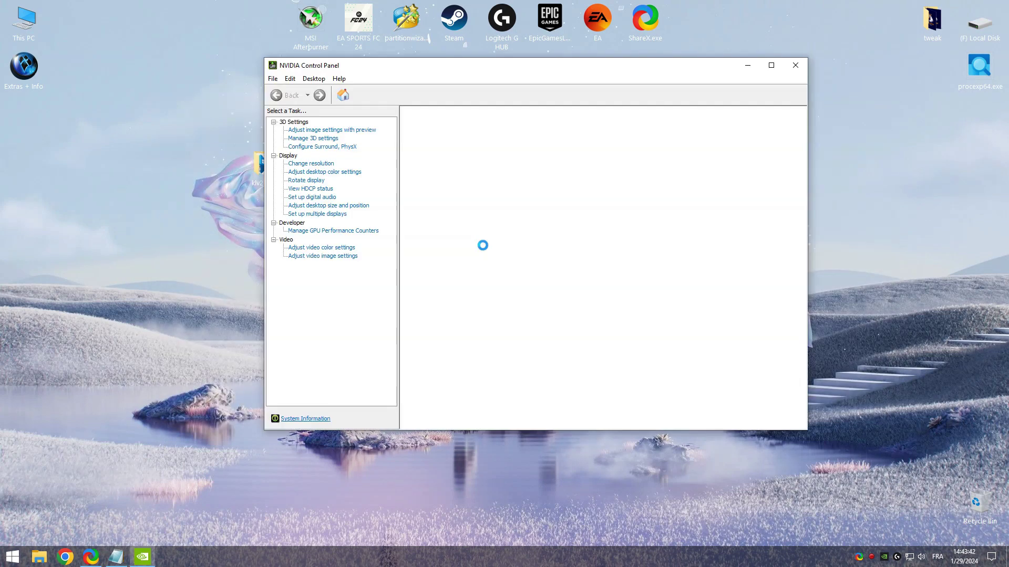
Set the image settings with preview to use my preference emphasizing Performance, and apply the change
click(334, 139)
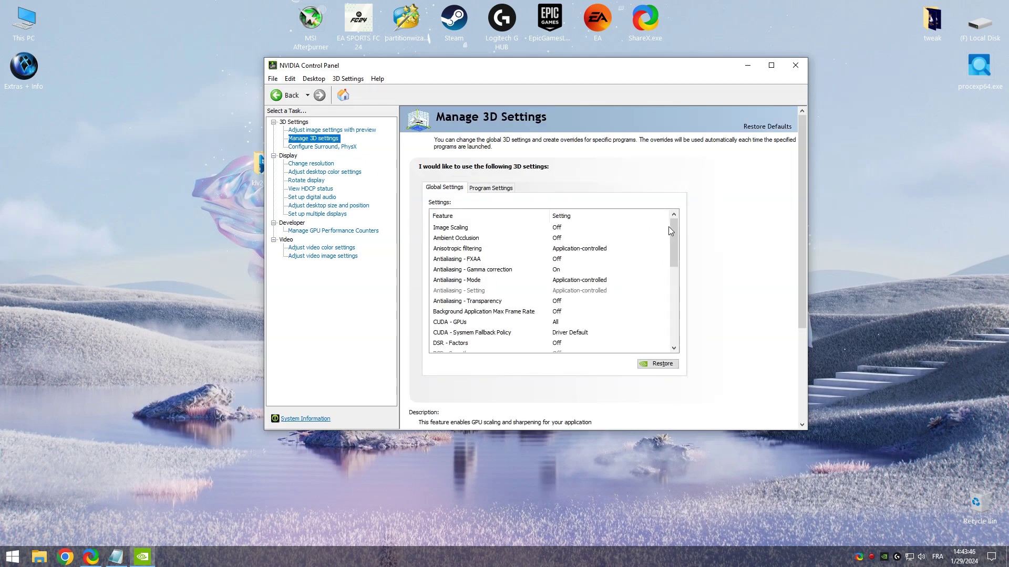
click(367, 130)
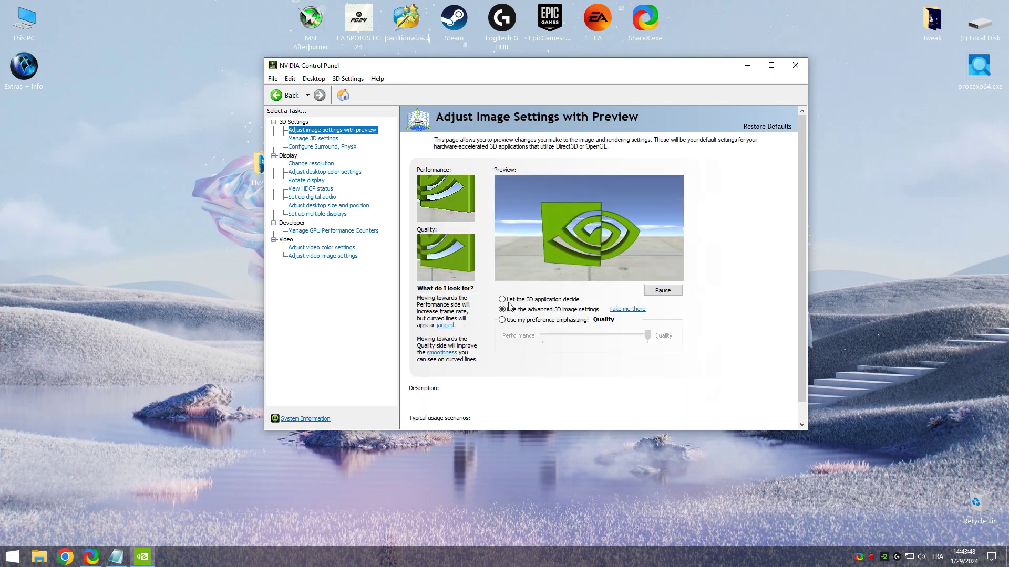
click(551, 319)
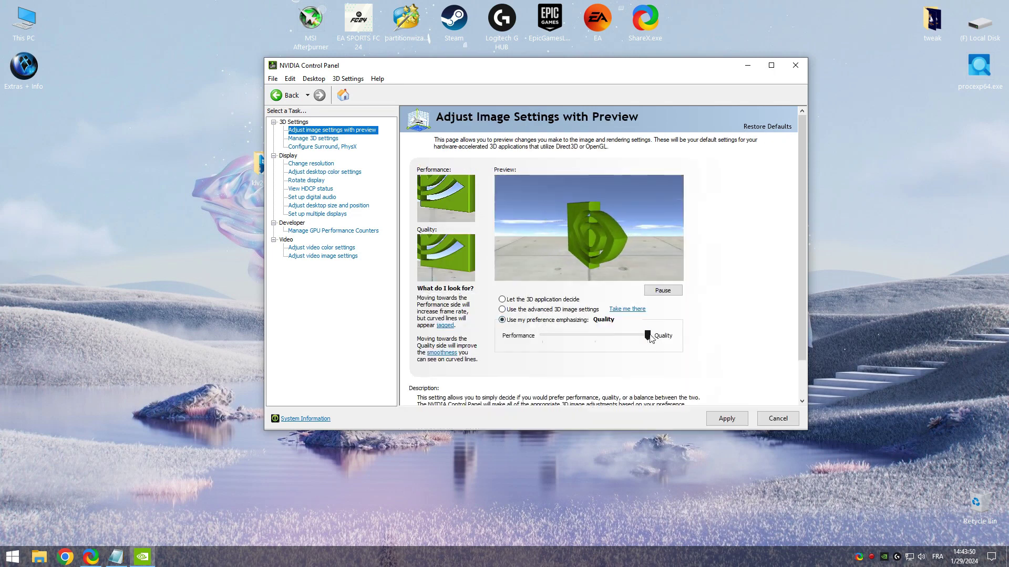
drag(648, 335, 542, 335)
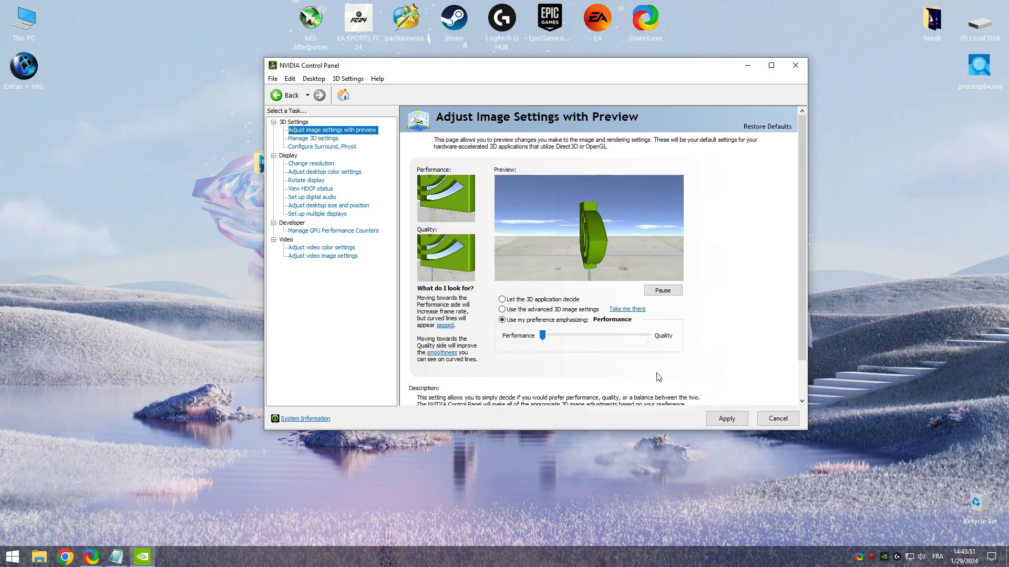
click(724, 419)
click(580, 266)
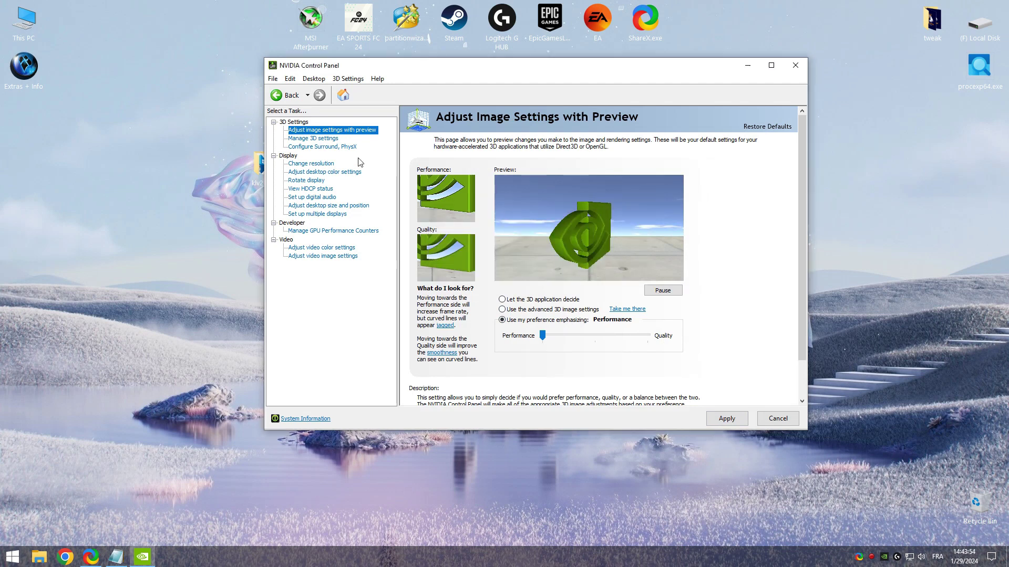
Turn Antialiasing - Gamma correction Off in the global 3D settings and apply the change
click(326, 138)
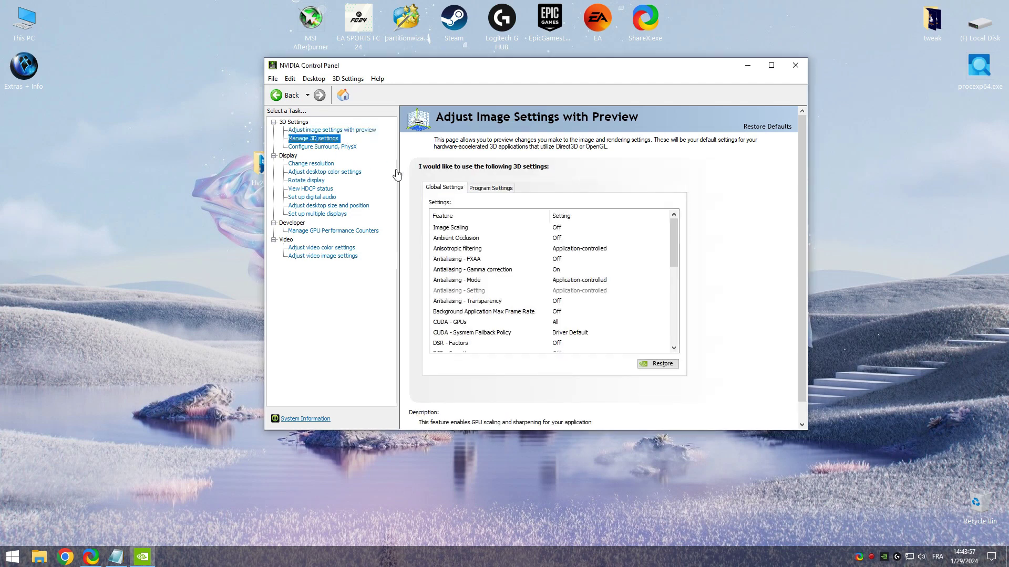
click(543, 228)
click(556, 228)
click(689, 216)
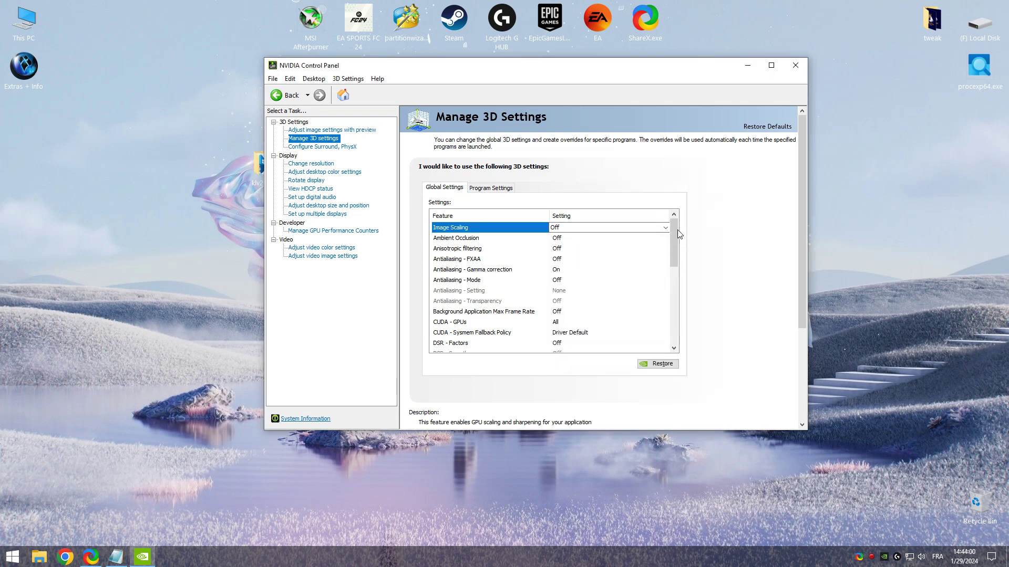
scroll(677, 229, down, 2)
click(557, 249)
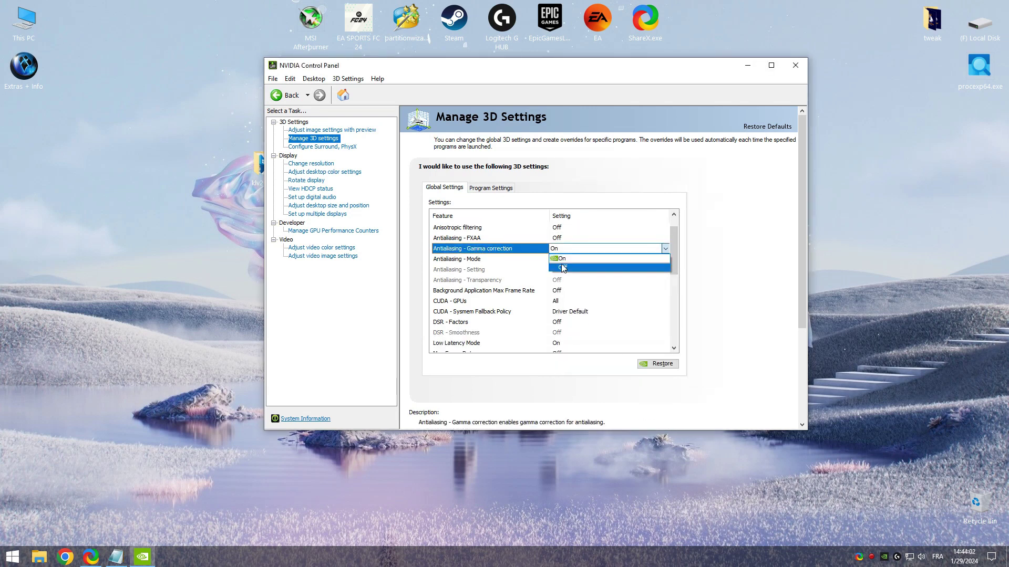
click(561, 266)
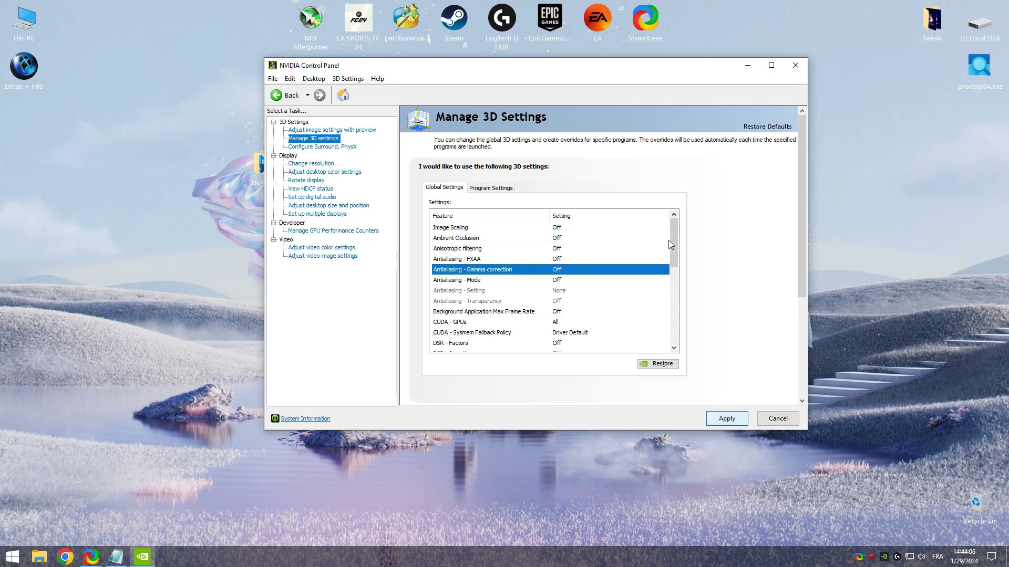
Set Low Latency Mode to Ultra in the global 3D settings and apply the change
scroll(674, 234, down, 2)
drag(675, 238, 668, 268)
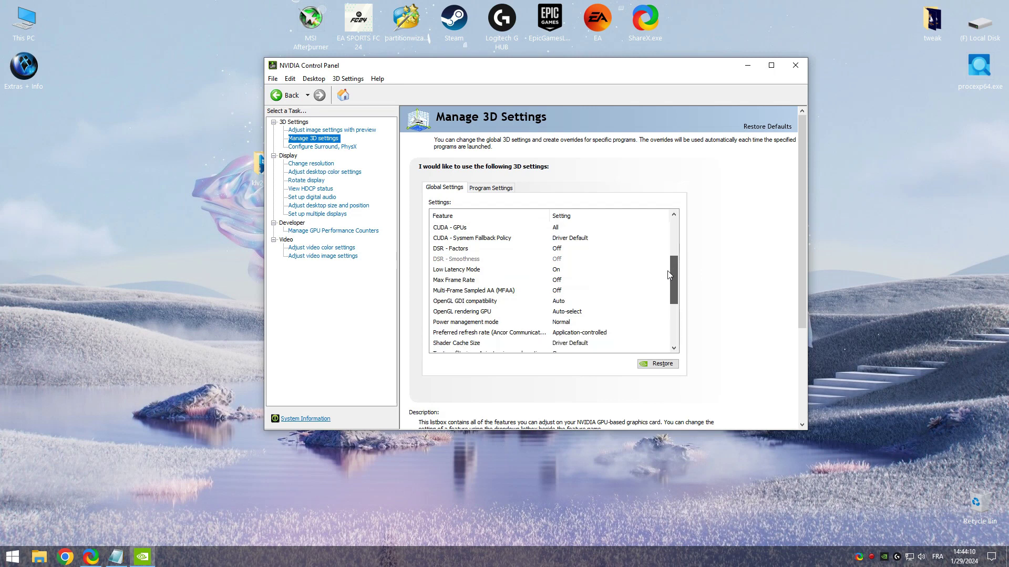
click(561, 269)
click(562, 270)
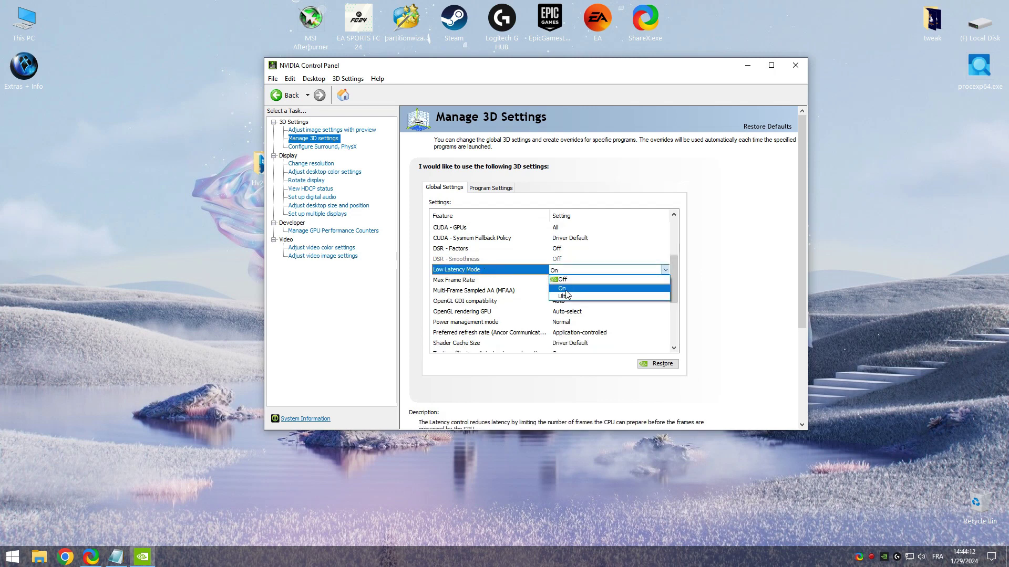
click(623, 297)
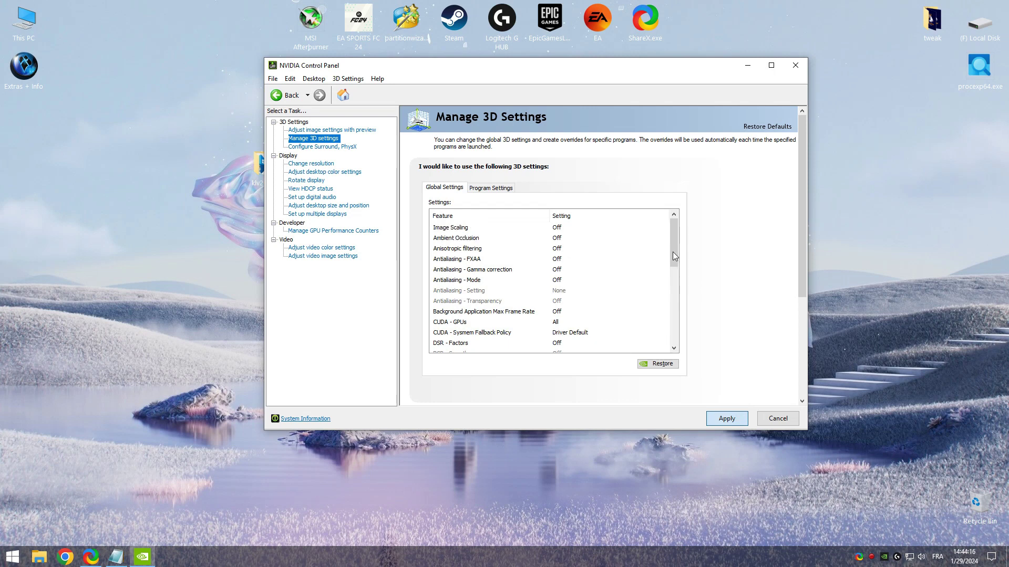
Set Power management mode to Prefer maximum performance and Preferred refresh rate to Highest available
drag(674, 251, 668, 289)
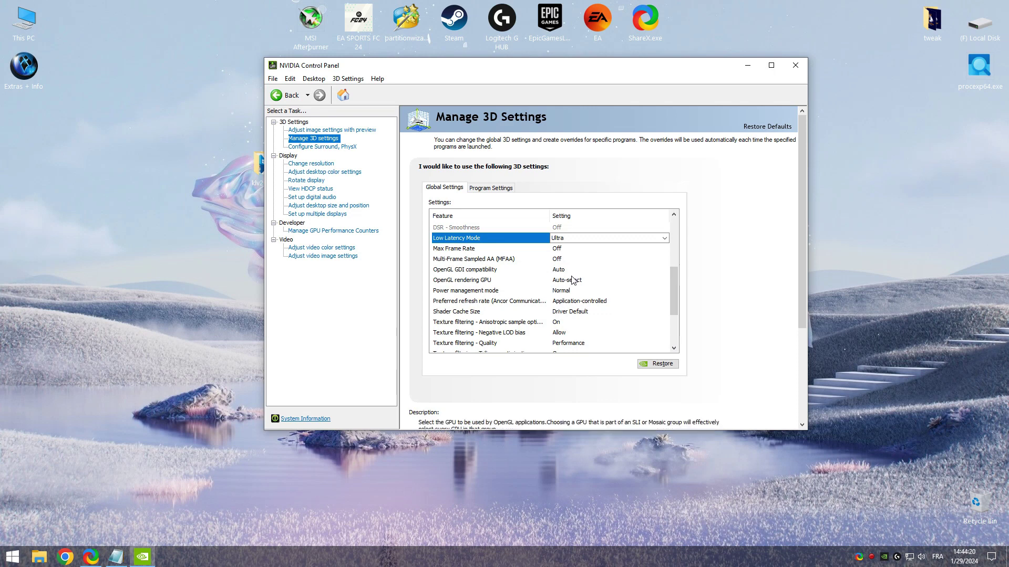
click(567, 291)
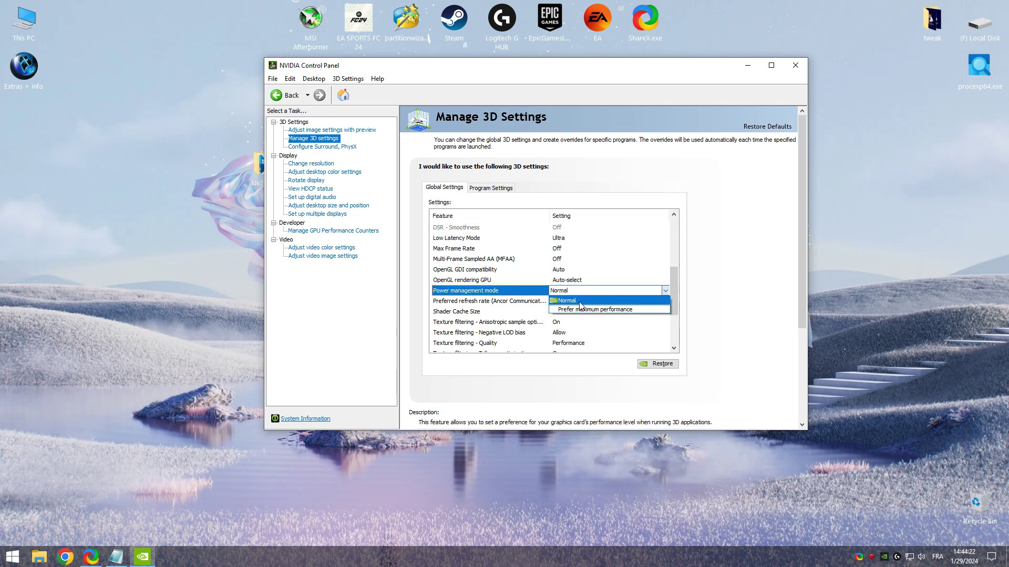
click(584, 311)
mouse_move(674, 305)
mouse_down()
mouse_move(676, 283)
mouse_move(673, 311)
mouse_up()
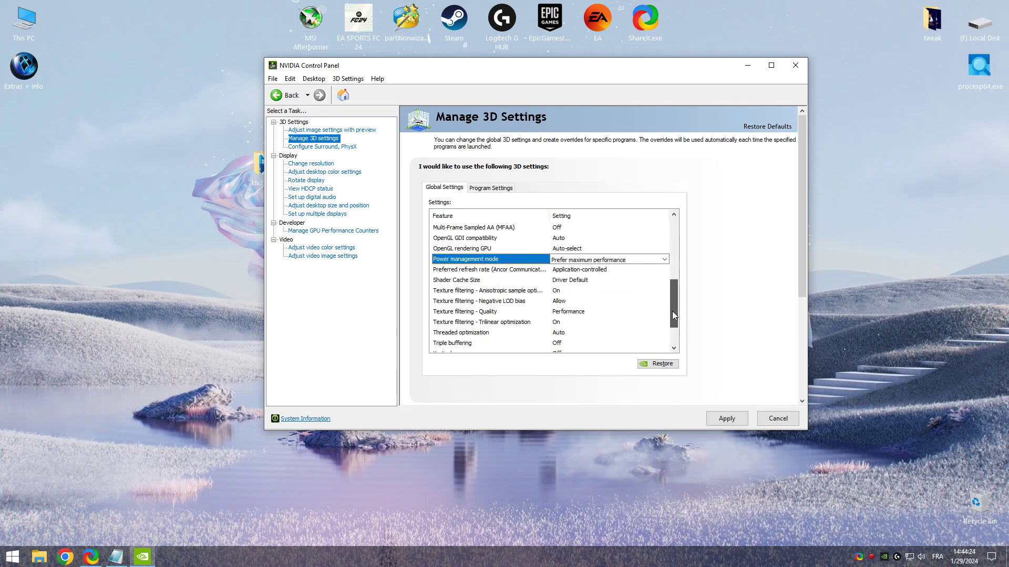
click(609, 271)
click(611, 271)
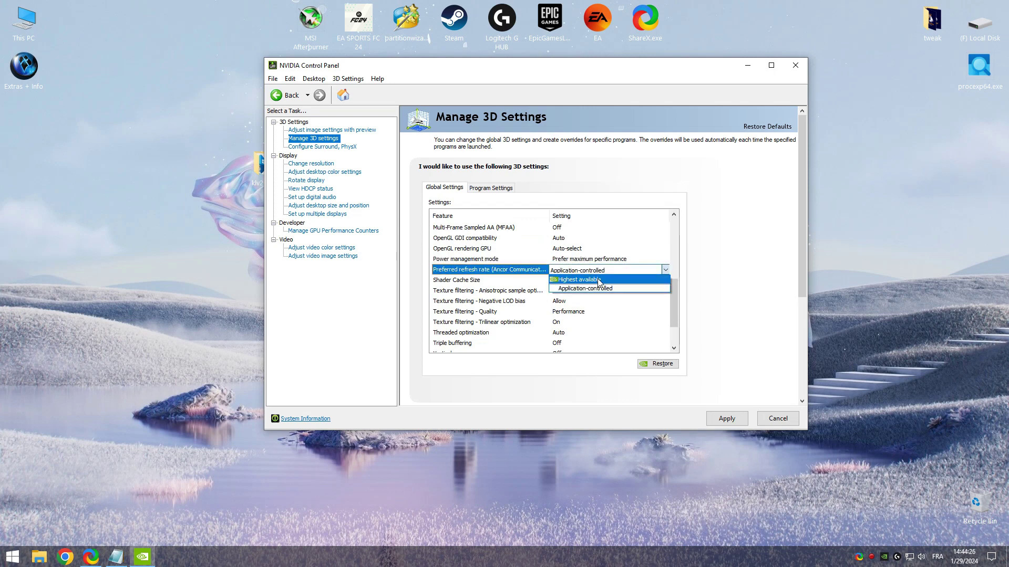
click(611, 284)
mouse_move(674, 307)
mouse_down()
mouse_move(670, 292)
mouse_move(674, 304)
mouse_up()
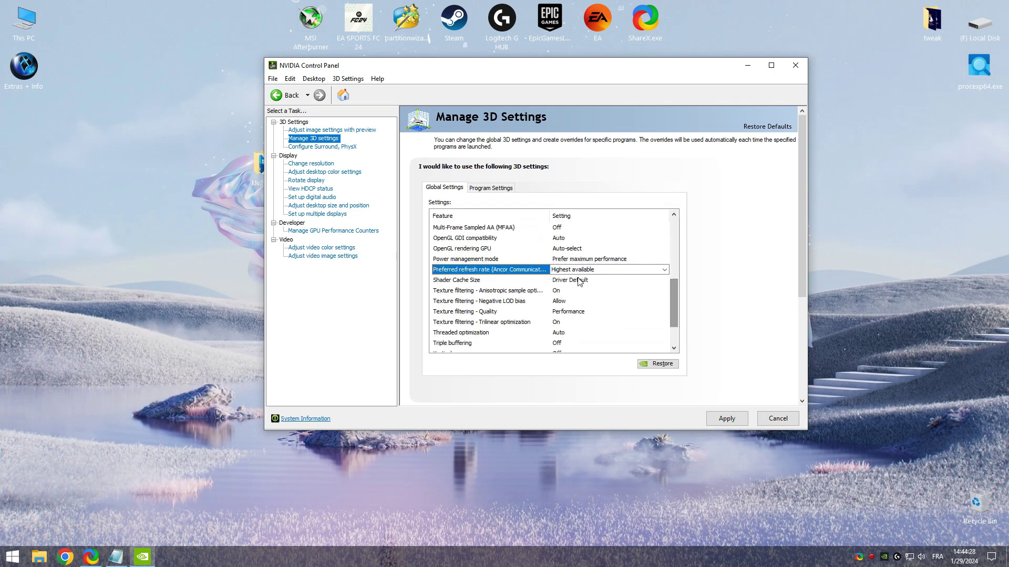
Set Texture filtering - Quality to High performance, apply the 3D settings, and close NVIDIA Control Panel
click(581, 312)
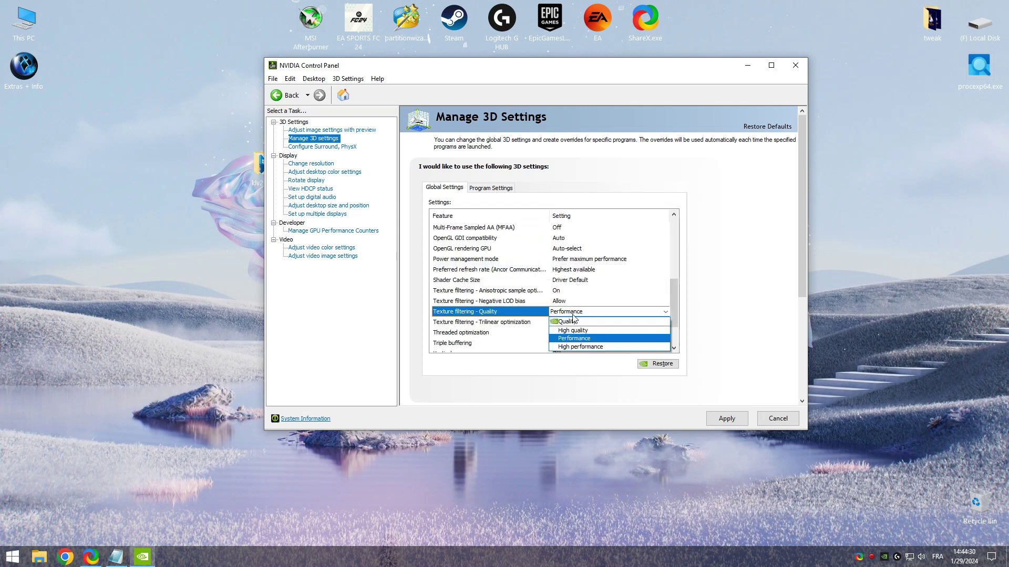
click(571, 347)
mouse_move(674, 315)
mouse_down()
mouse_move(675, 302)
mouse_move(672, 325)
mouse_up()
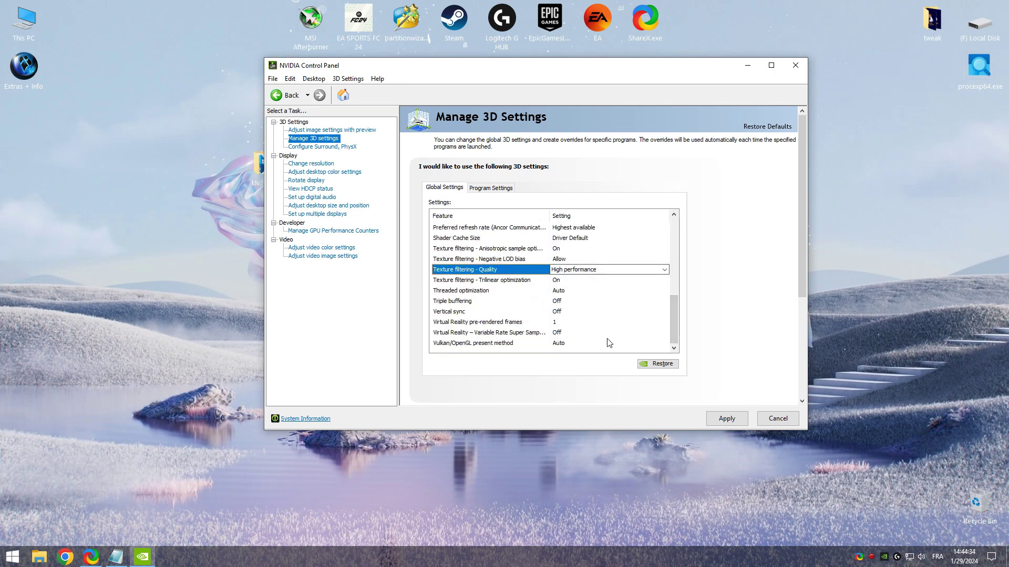
click(722, 424)
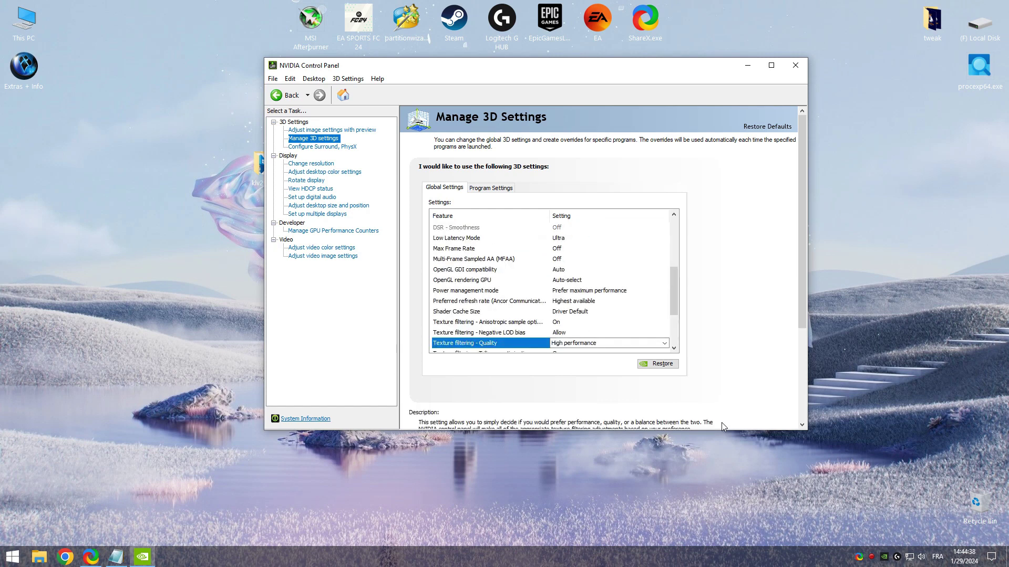
click(795, 65)
Refresh the desktop and mark the virtual ram item in the Tweak.txt checklist
right_click(550, 215)
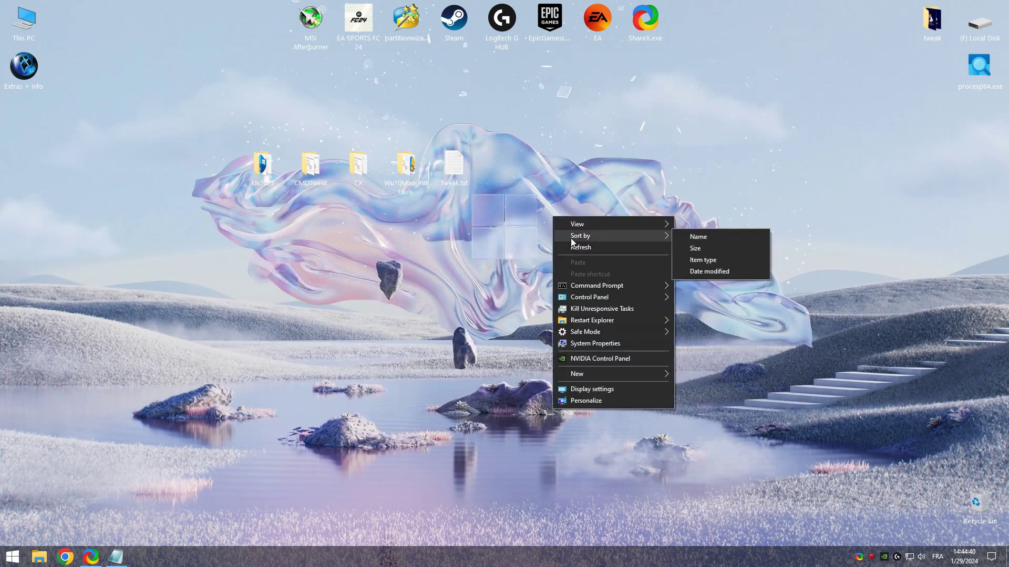
click(572, 248)
click(119, 554)
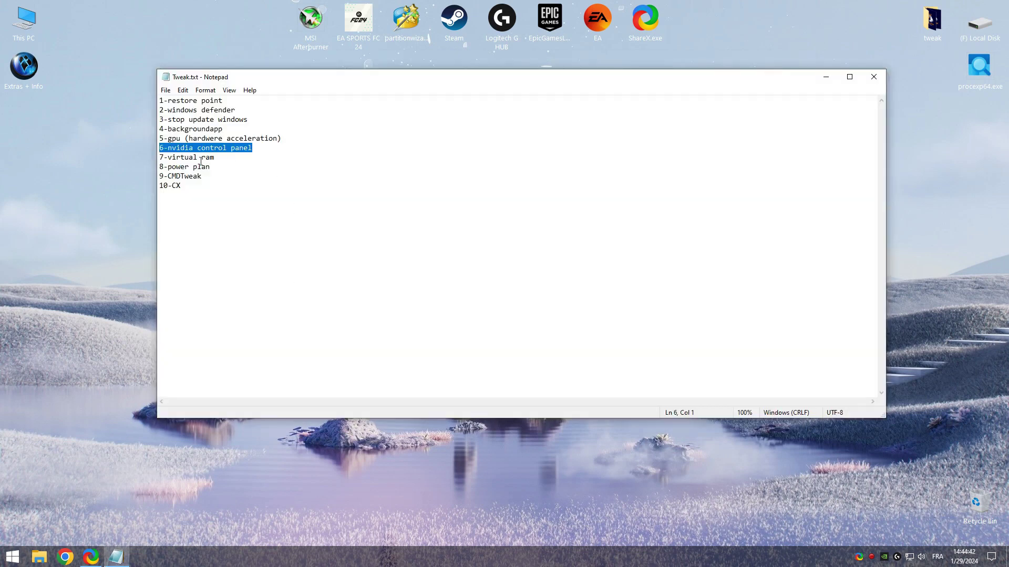
drag(215, 157, 150, 157)
click(825, 77)
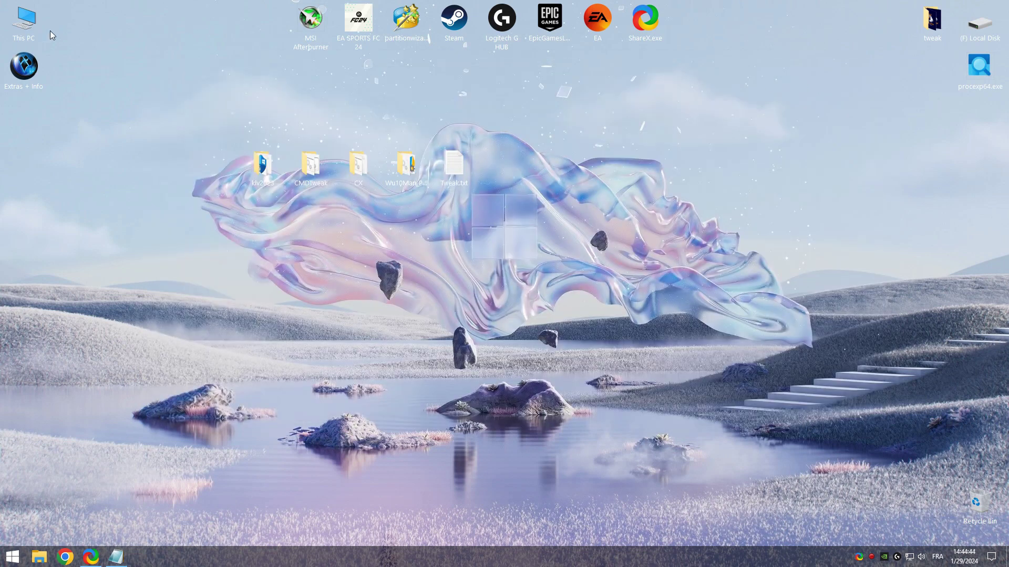
Open the Virtual Memory settings through This PC's properties, Advanced system settings, and the advanced Performance Options
double_click(45, 31)
click(350, 106)
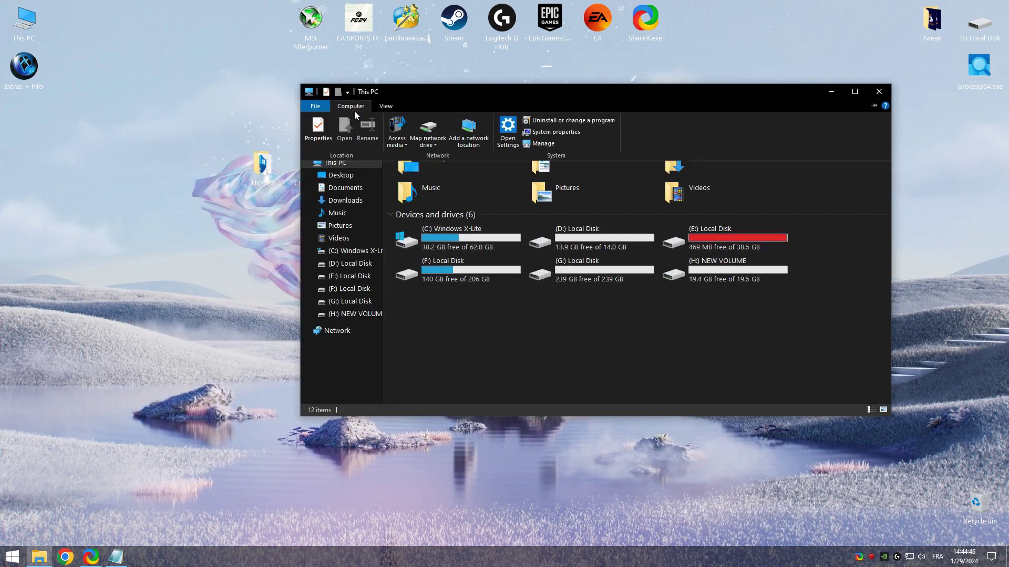
click(316, 126)
click(839, 293)
click(247, 151)
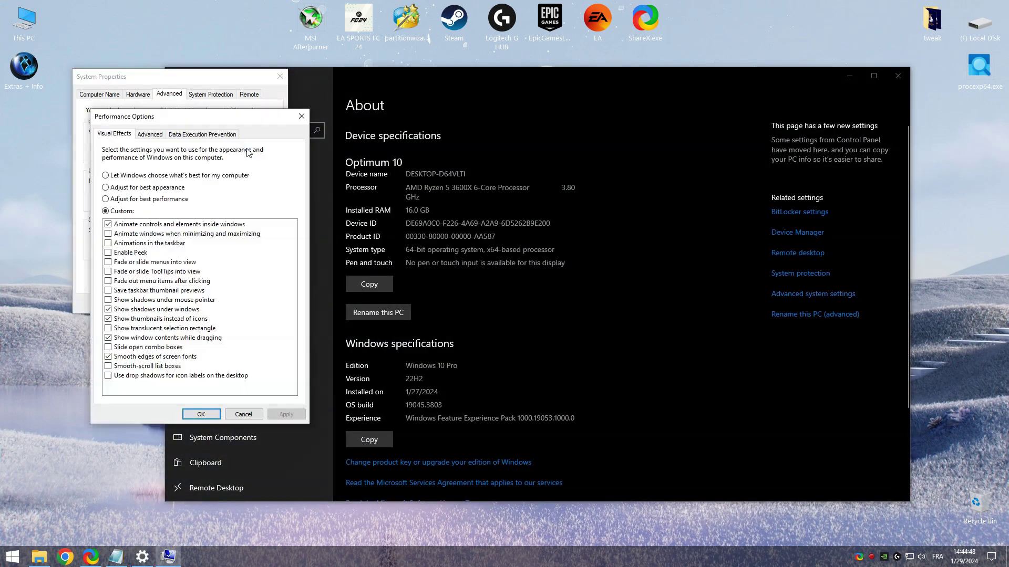
click(150, 134)
click(268, 269)
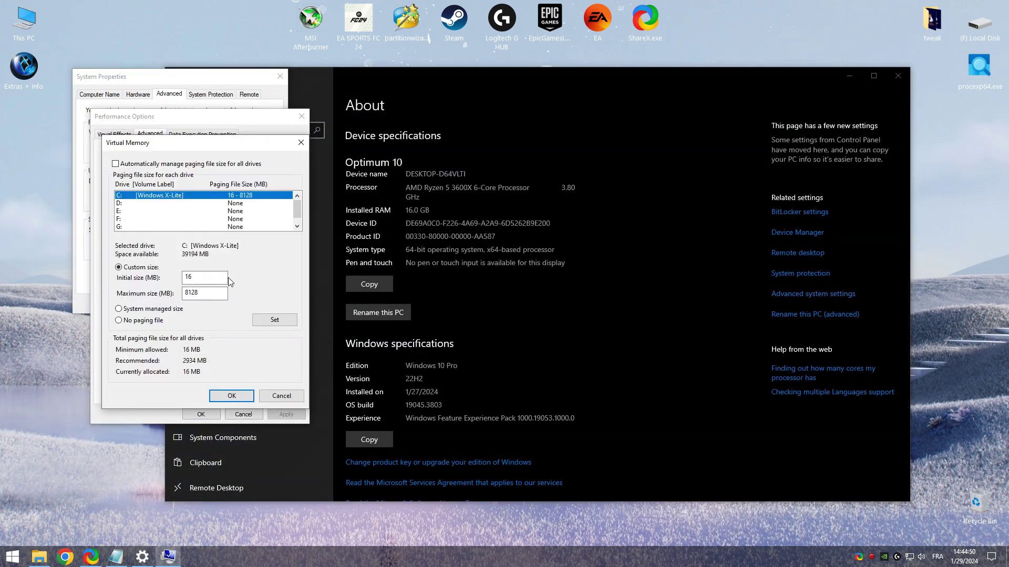
Review the custom paging file sizes for drive C, confirm the open dialogs, and close Settings and This PC
click(210, 295)
click(236, 400)
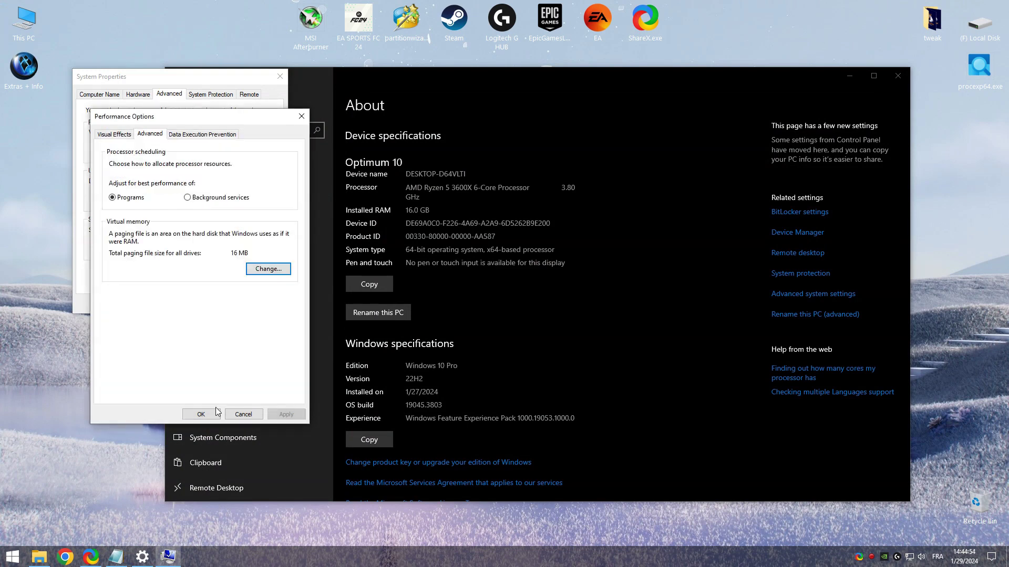
click(200, 414)
click(197, 295)
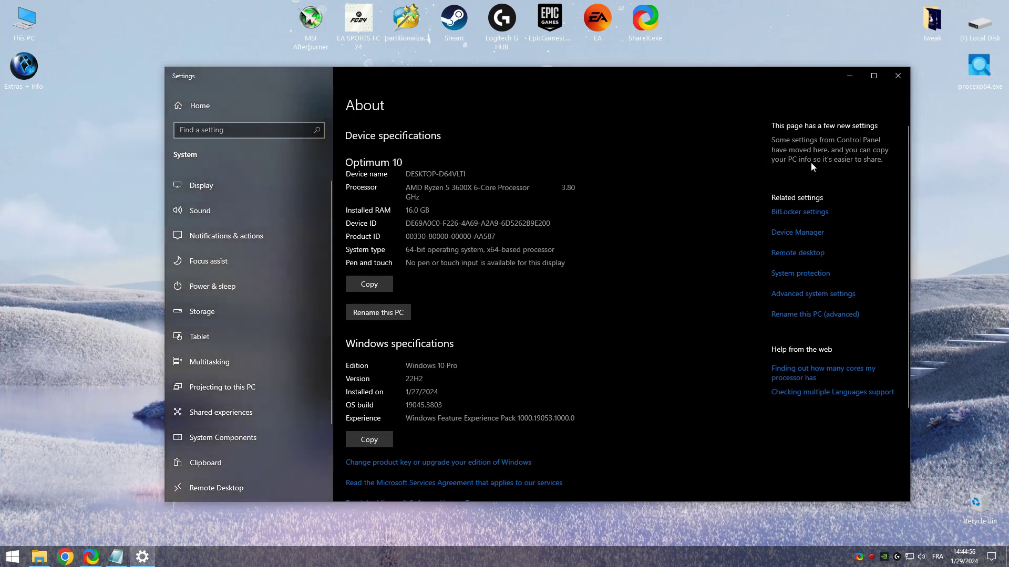
click(898, 76)
click(880, 93)
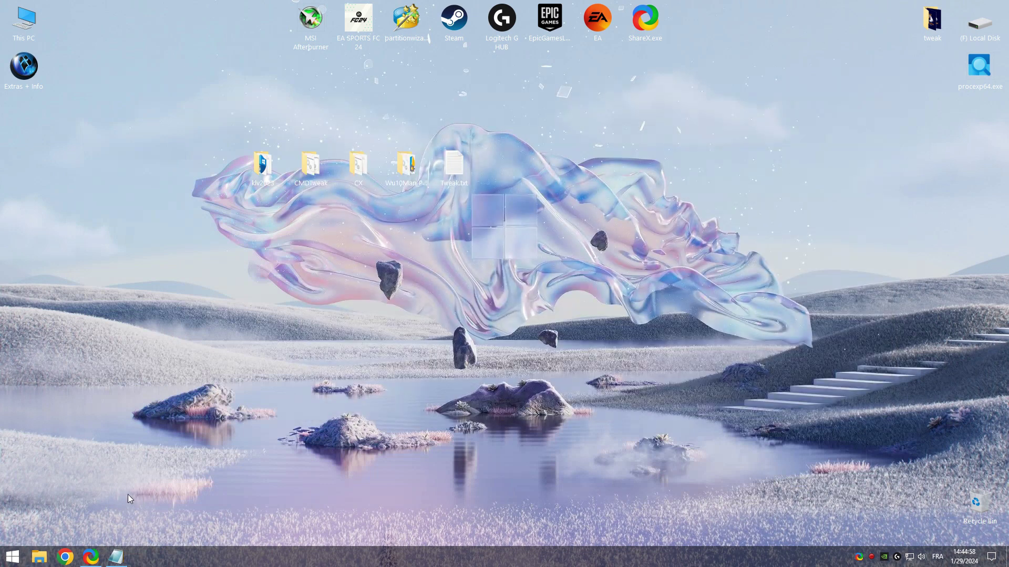
Mark the items below virtual ram in the checklist, minimize it, and open the CX folder on the desktop
click(115, 556)
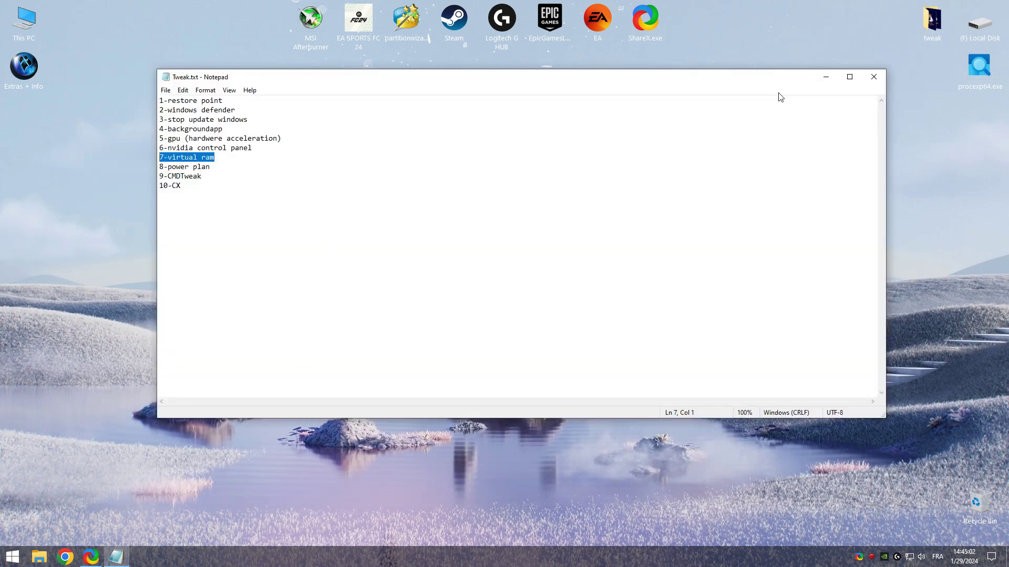
drag(230, 170, 159, 187)
click(825, 80)
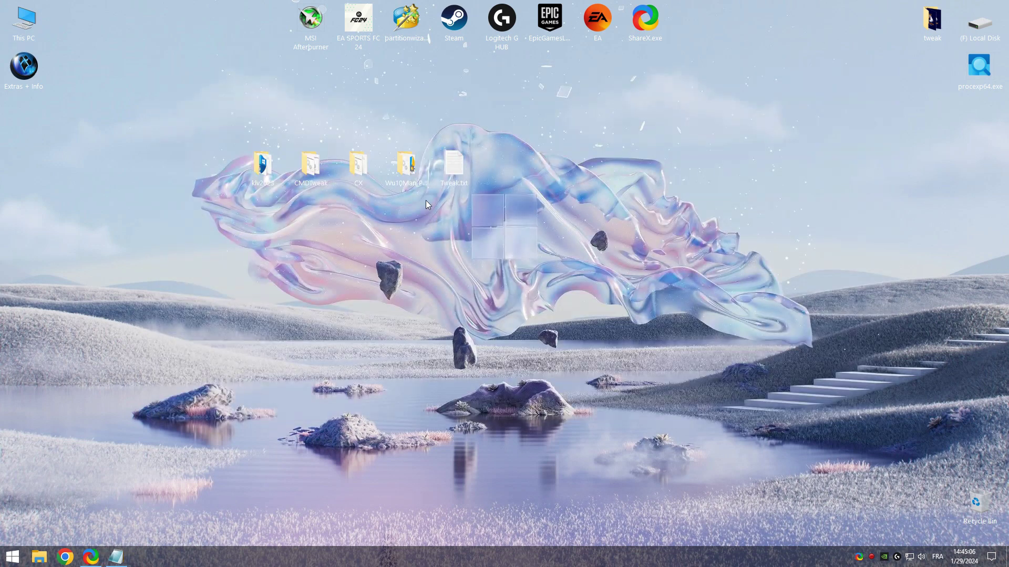
double_click(358, 159)
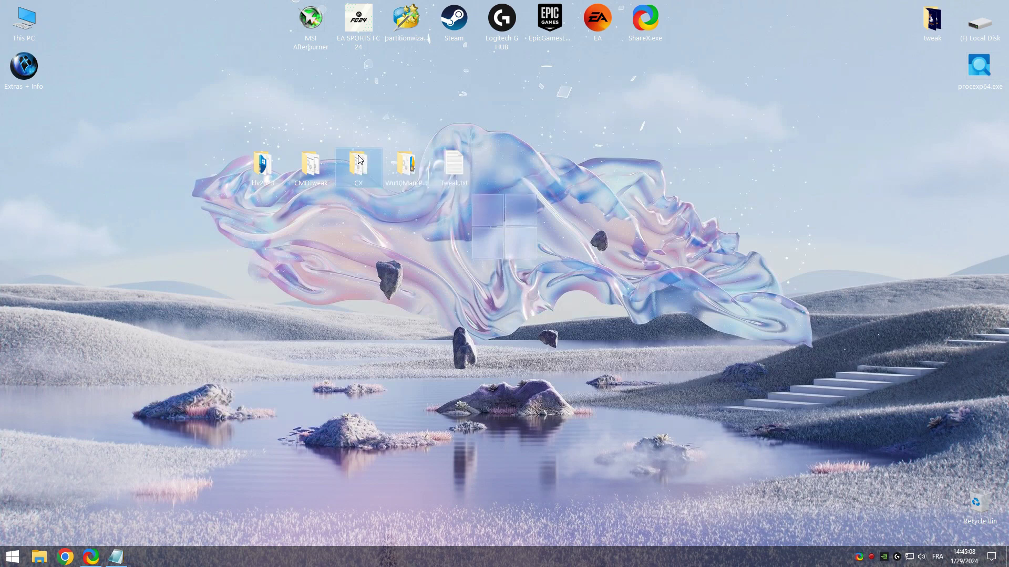
Run CX.bat as administrator from the CX folder, let it finish, and acknowledge the NVIDIA Profile Inspector import message
right_click(413, 167)
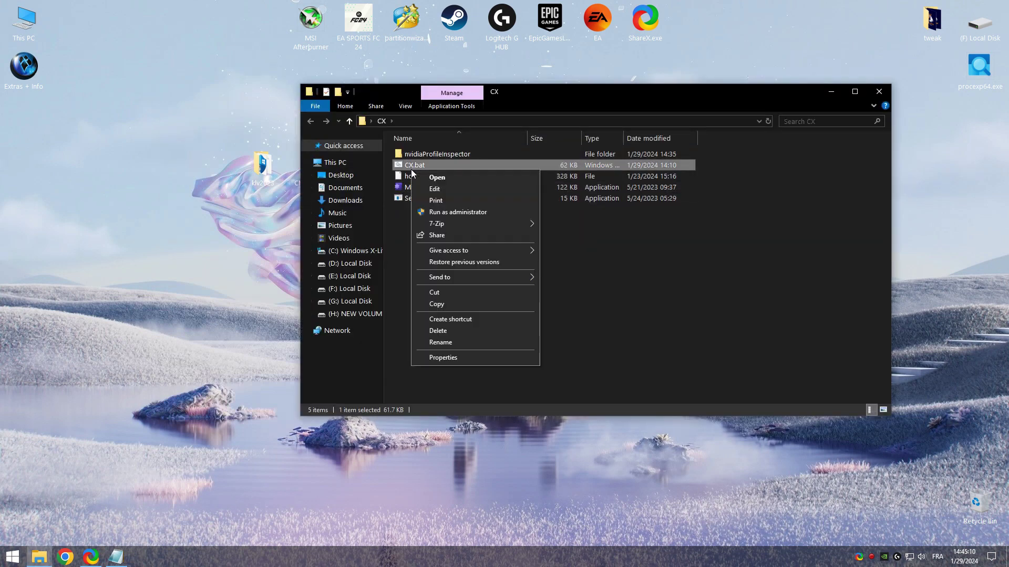
click(441, 213)
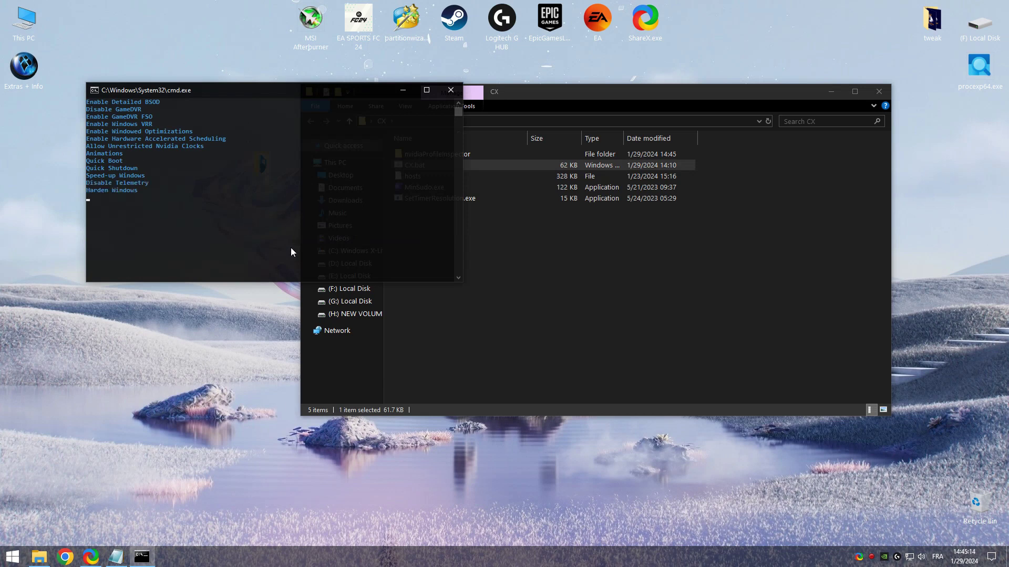
click(190, 224)
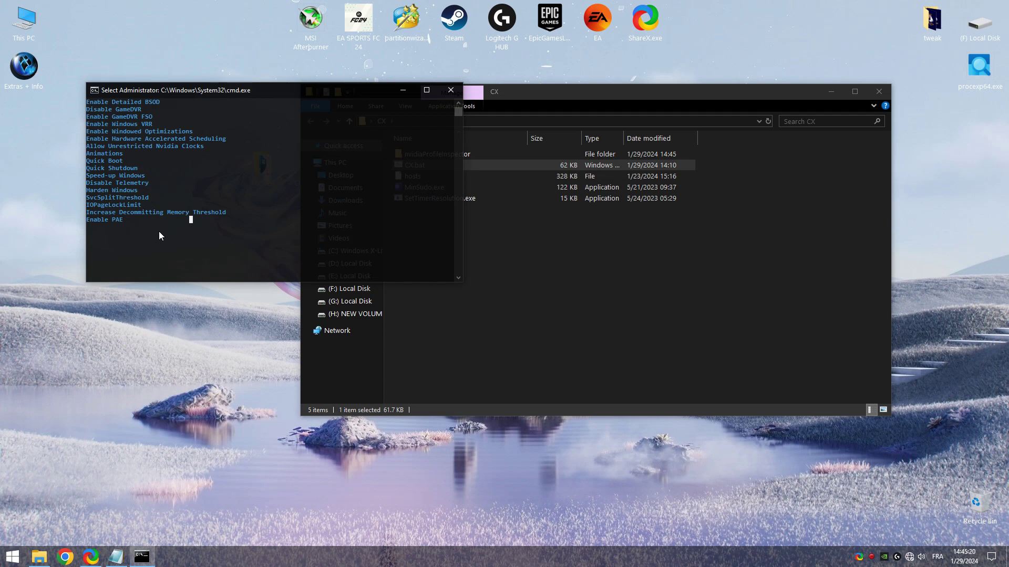
key(Return)
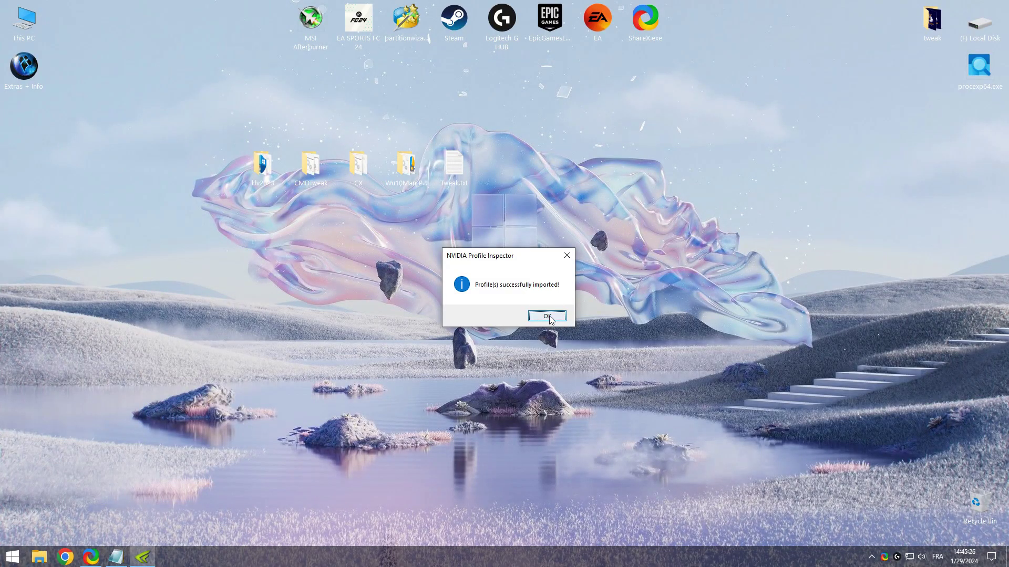
click(546, 316)
Refresh the desktop, mark the CMDTweak item in the Tweak.txt checklist, and minimize it
right_click(317, 242)
click(341, 273)
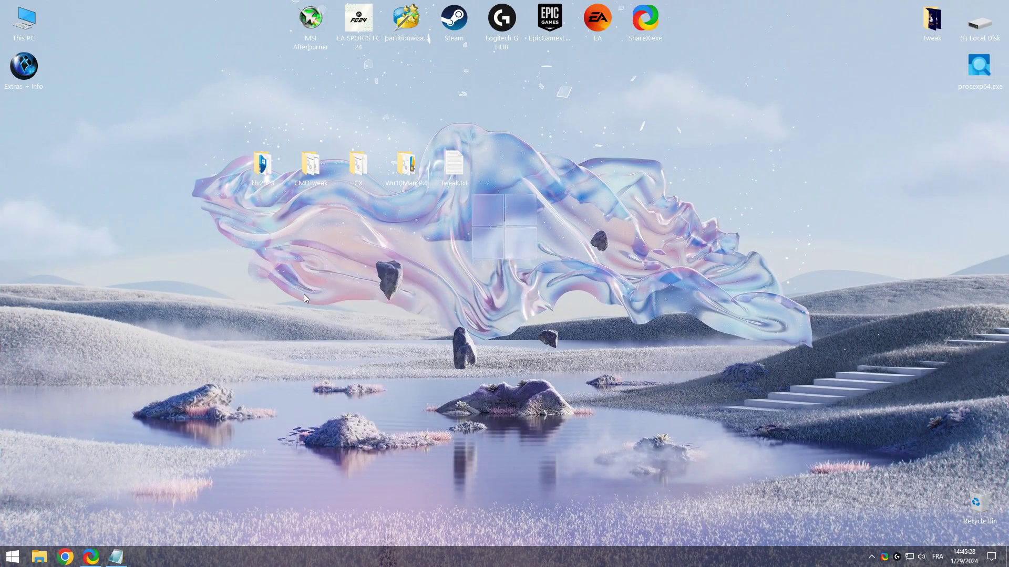
click(115, 557)
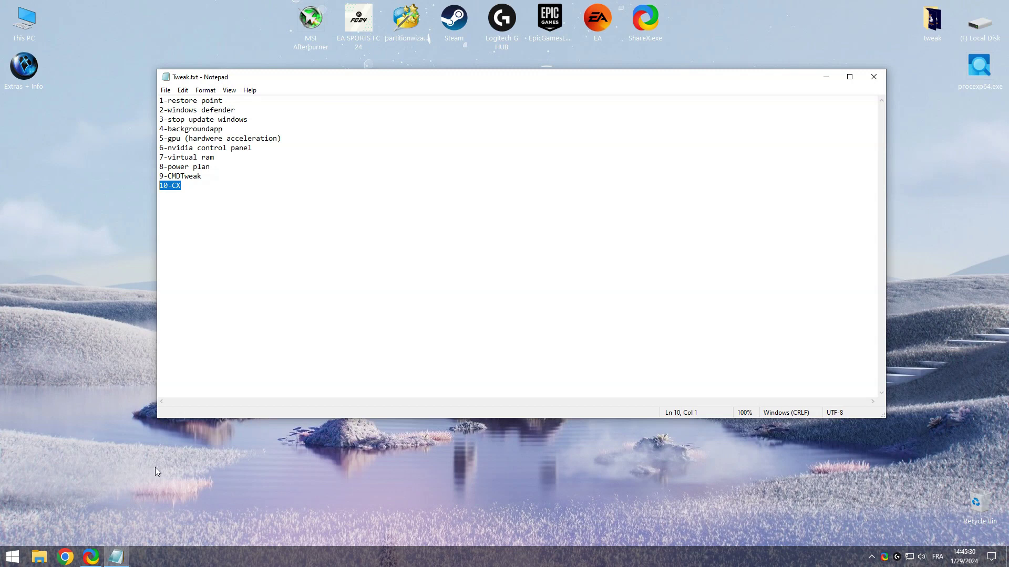
drag(202, 176, 179, 176)
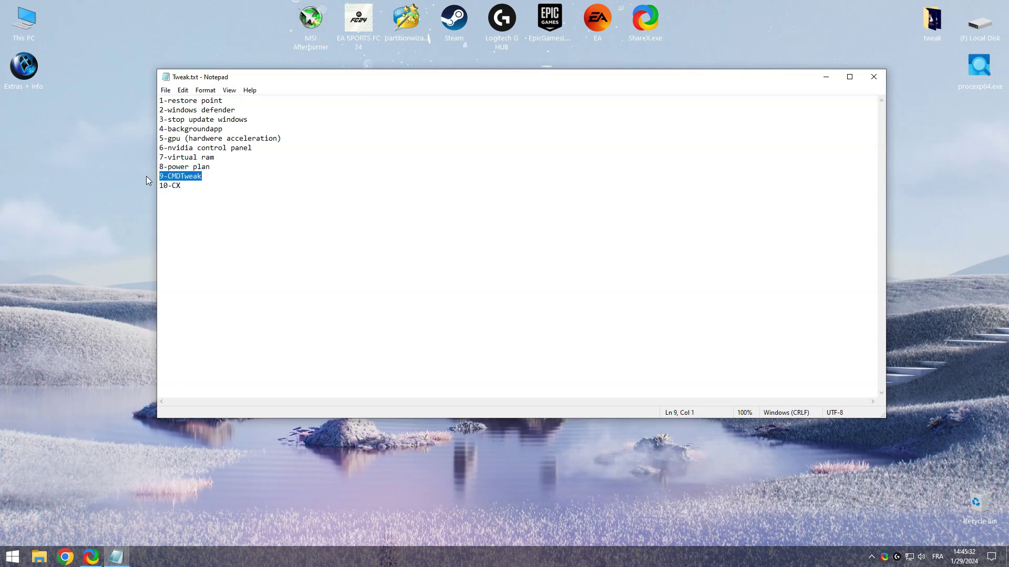
click(116, 557)
Open the CMDTweak folder on the desktop and run BcdTweaks(Latency).bat and Disable Mouse Acceleration.bat
double_click(311, 165)
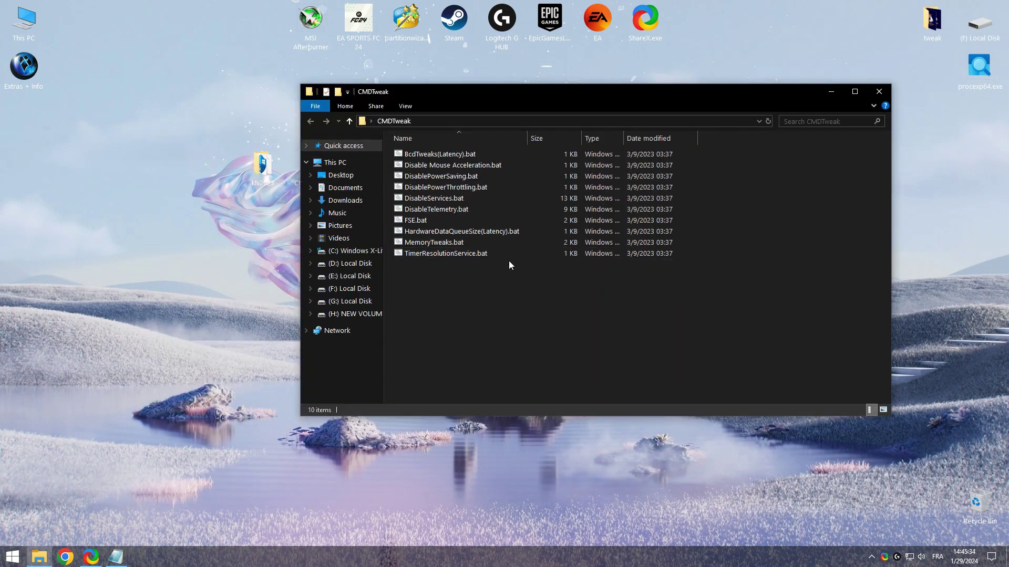
drag(503, 307, 418, 141)
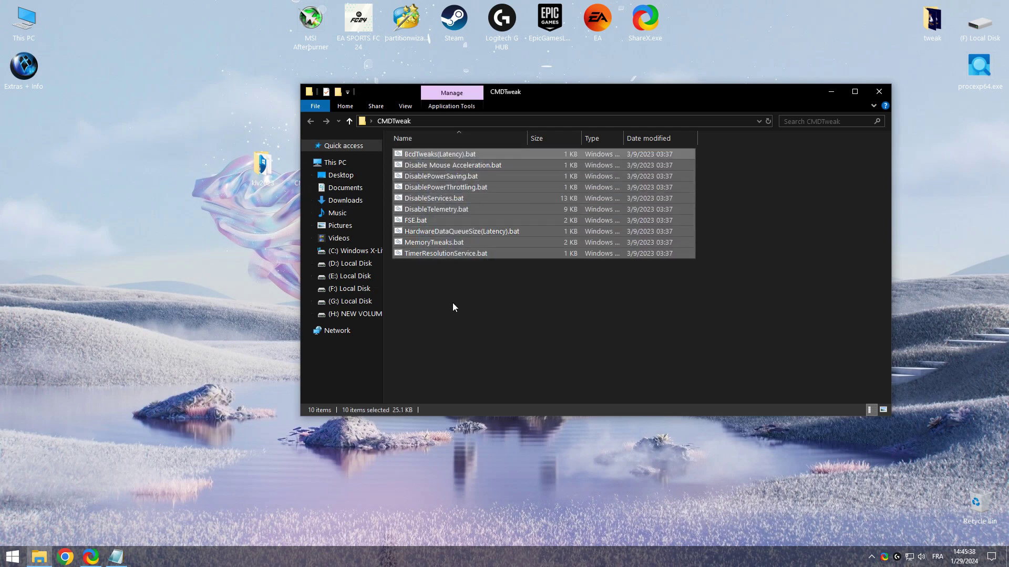
click(453, 307)
right_click(442, 153)
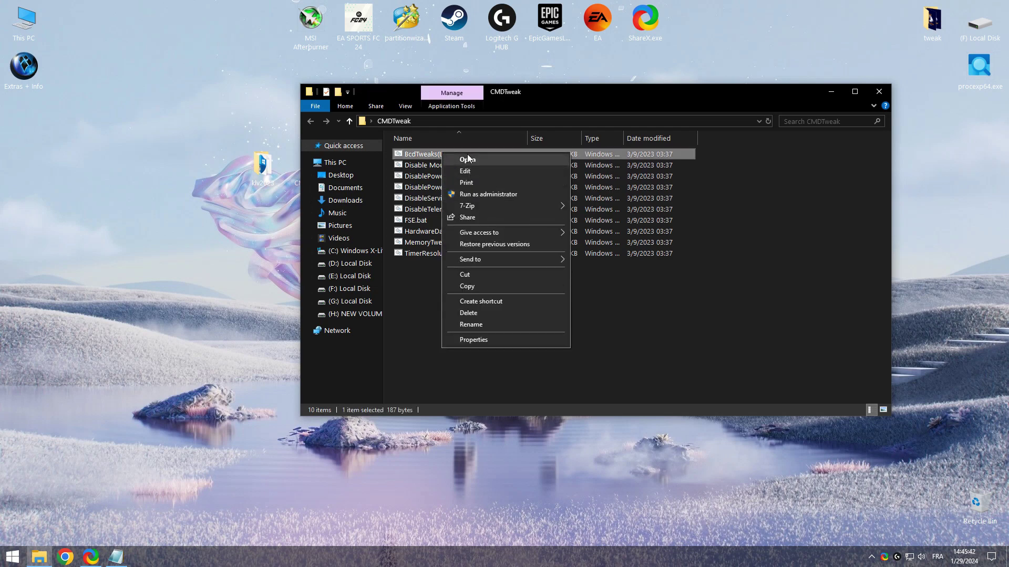
click(468, 159)
click(439, 165)
right_click(439, 165)
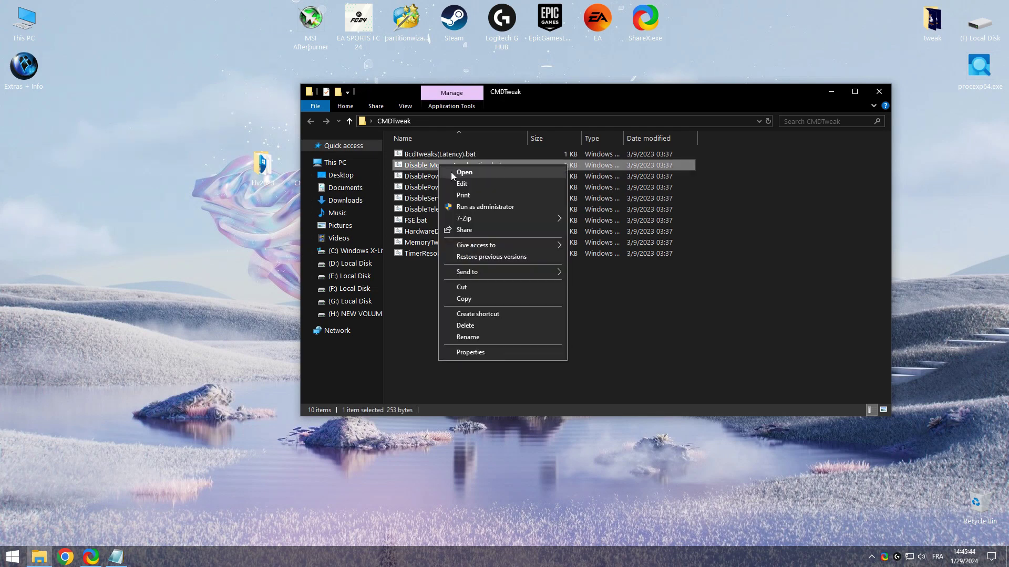
click(464, 173)
Run DisablePowerSaving.bat and DisablePowerThrottling.bat from the CMDTweak folder
click(453, 176)
right_click(452, 176)
click(465, 180)
click(454, 187)
right_click(454, 187)
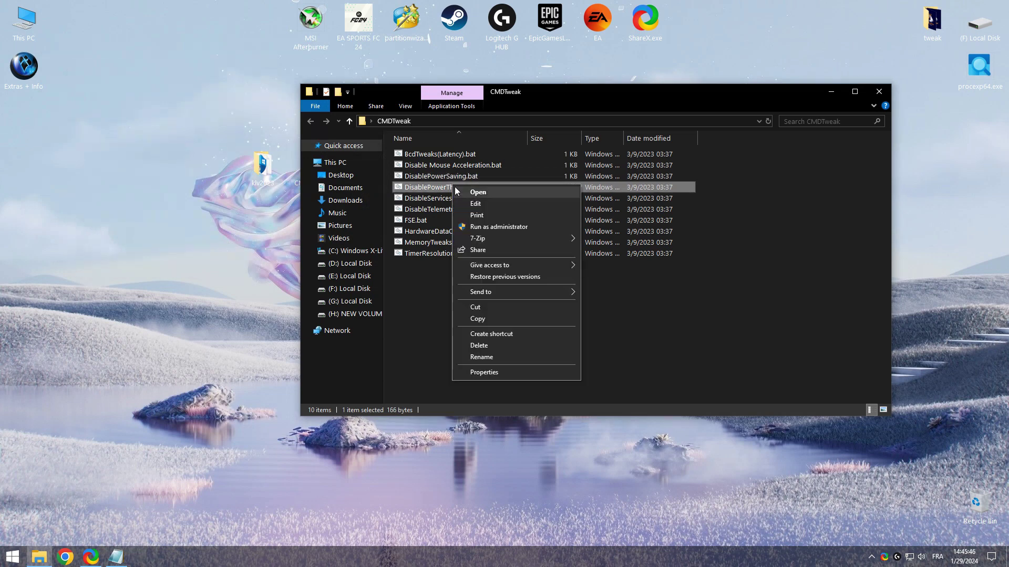
click(455, 187)
Run DisableServices.bat and DisableTelemetry.bat from the CMDTweak folder
click(449, 200)
right_click(449, 200)
click(457, 205)
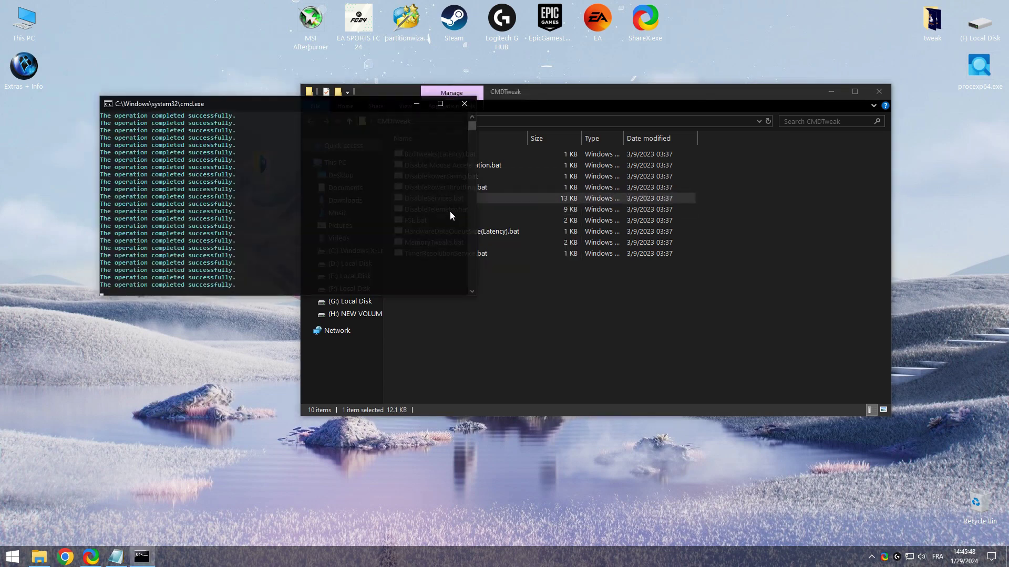
click(448, 208)
right_click(449, 208)
click(455, 214)
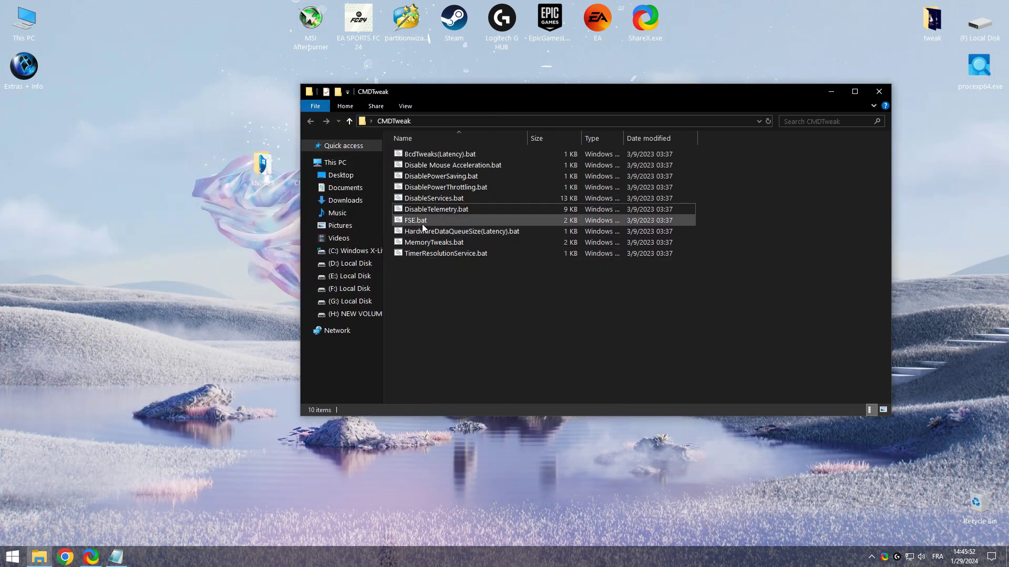
Run the remaining CMDTweak batch files, from FSE.bat through TimerResolutionService.bat
right_click(421, 223)
click(439, 279)
click(455, 235)
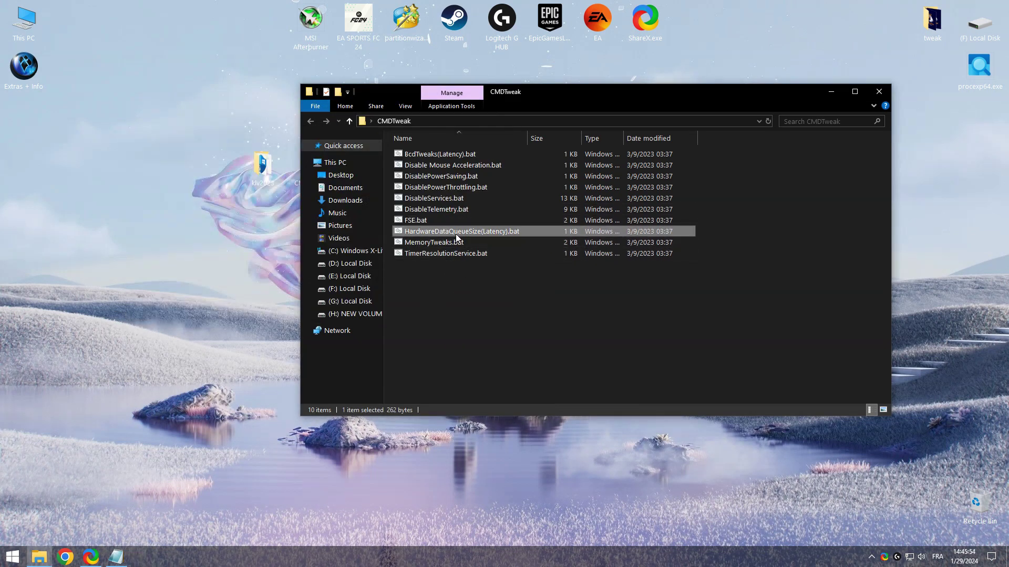
right_click(456, 234)
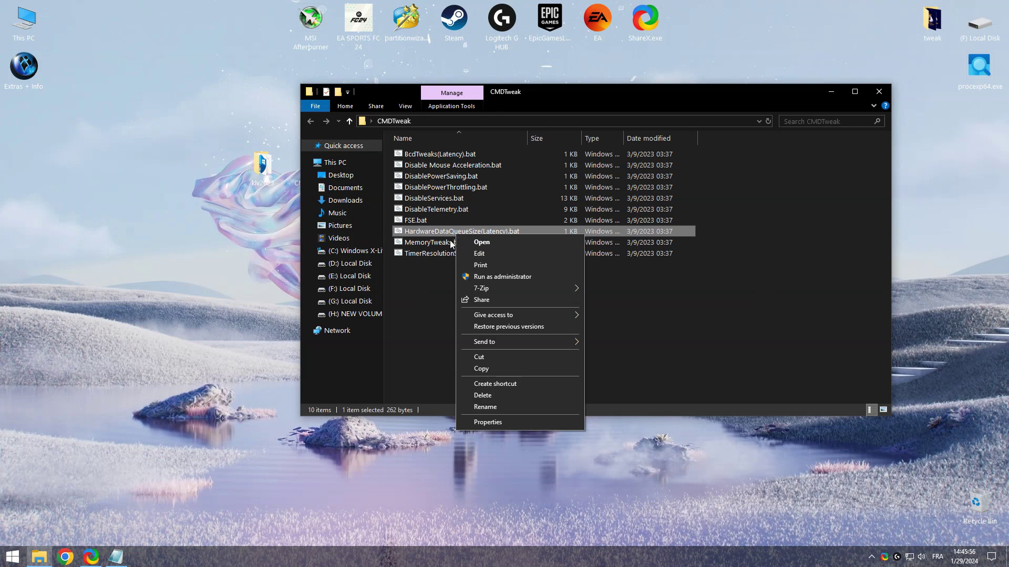
click(437, 252)
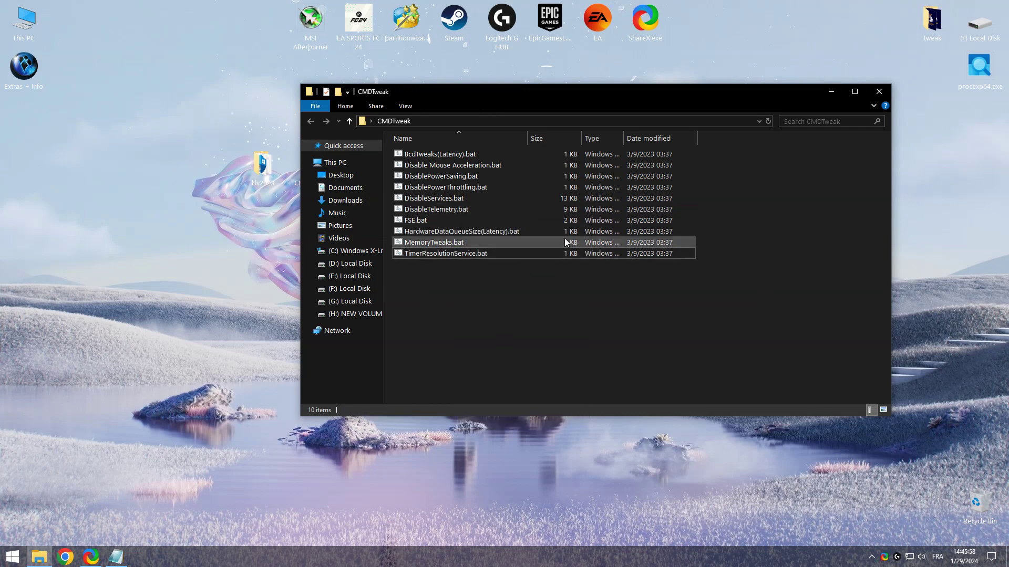
Close the CMDTweak folder, refresh the desktop, and close the Tweak.txt checklist
click(878, 91)
right_click(266, 220)
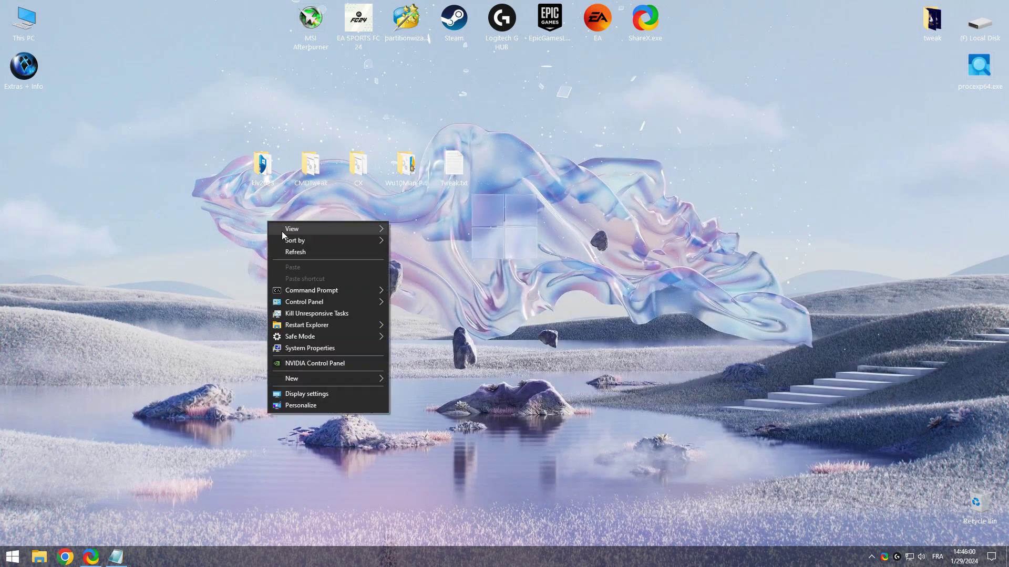
click(307, 250)
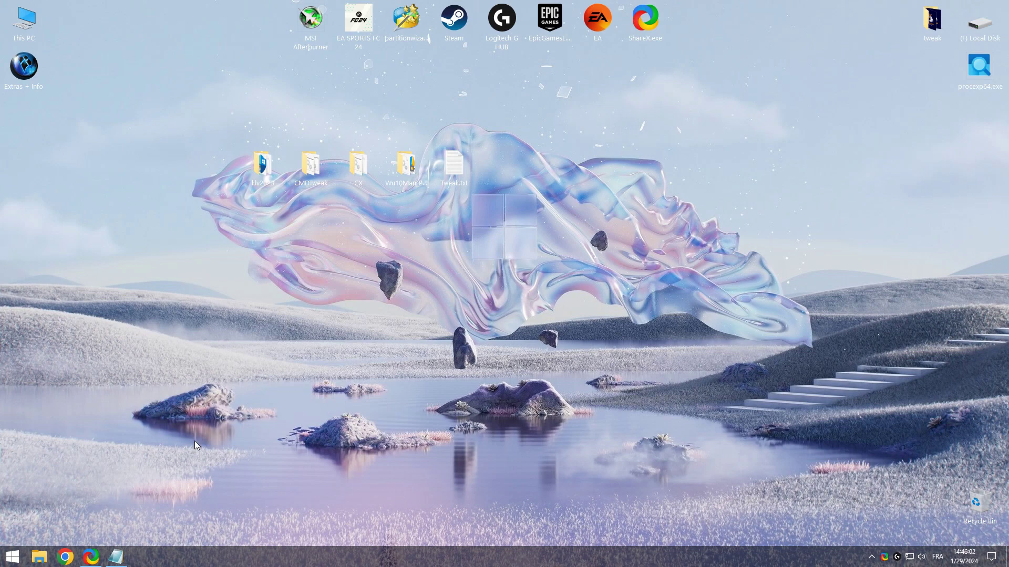
click(115, 557)
click(873, 78)
key(super)
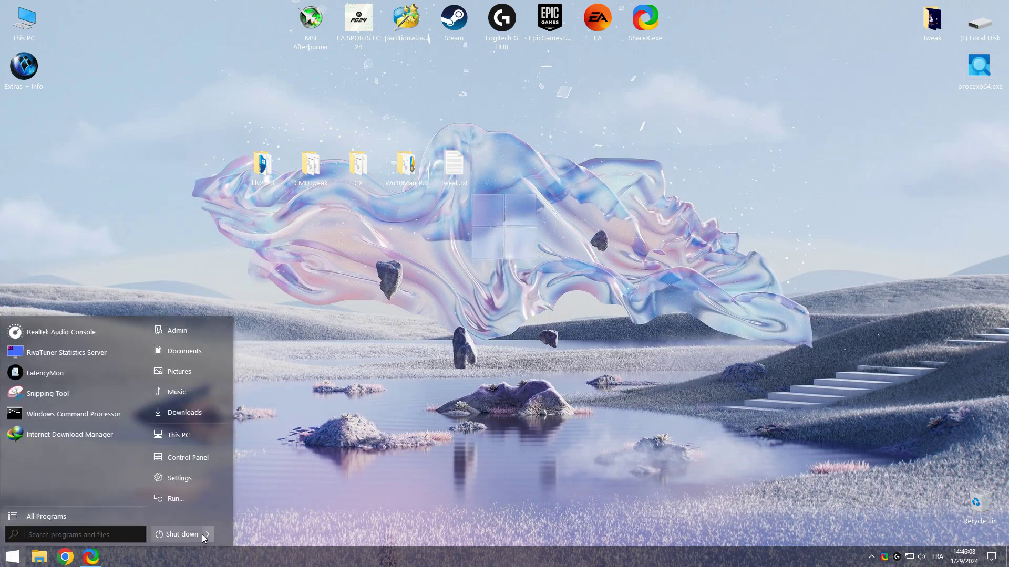
mouse_move(207, 534)
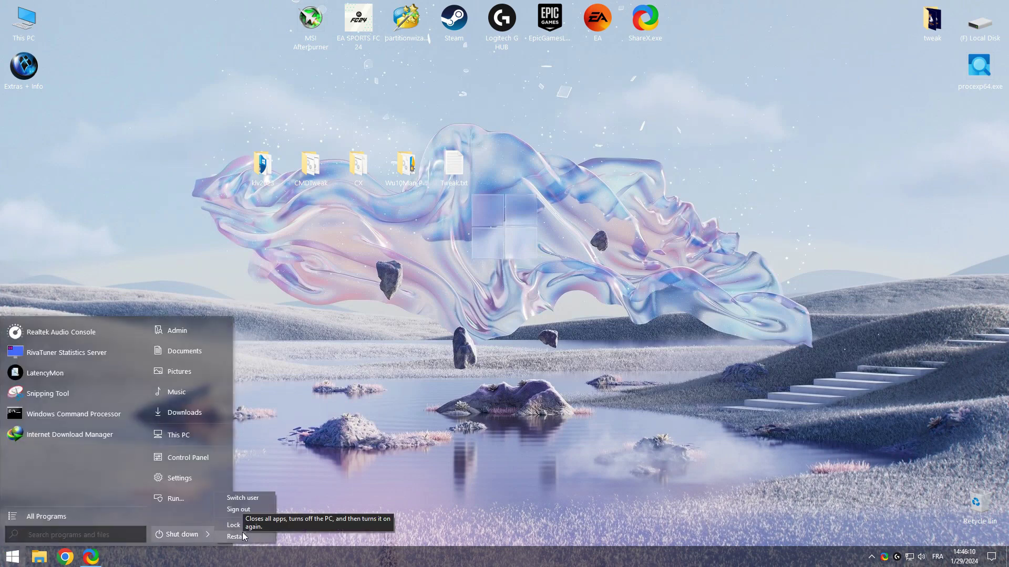
click(363, 331)
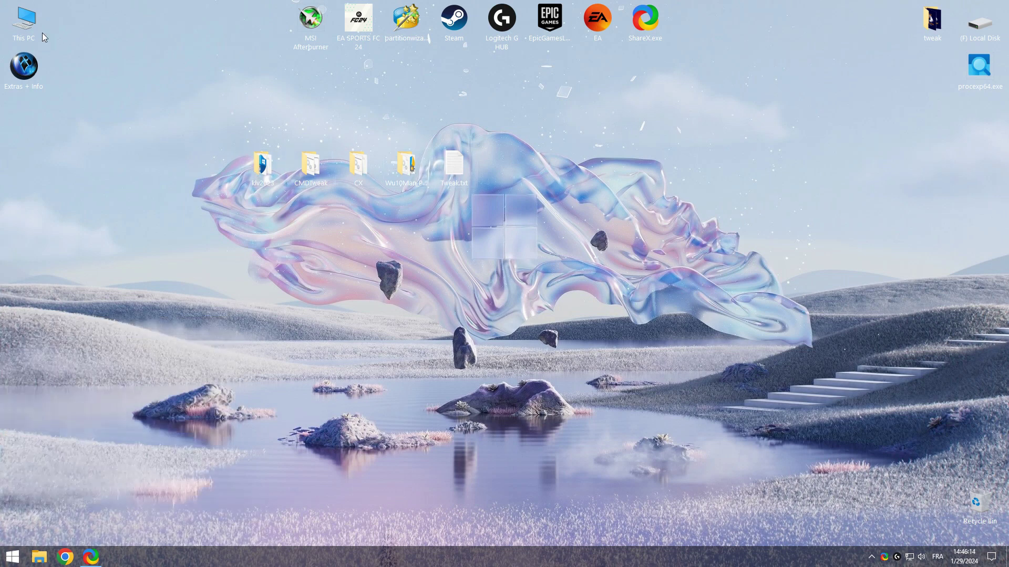
Open Registry Editor with regedit and go to HKEY_LOCAL_MACHINE\SYSTEM\CurrentControlSet\Control
key(super+r)
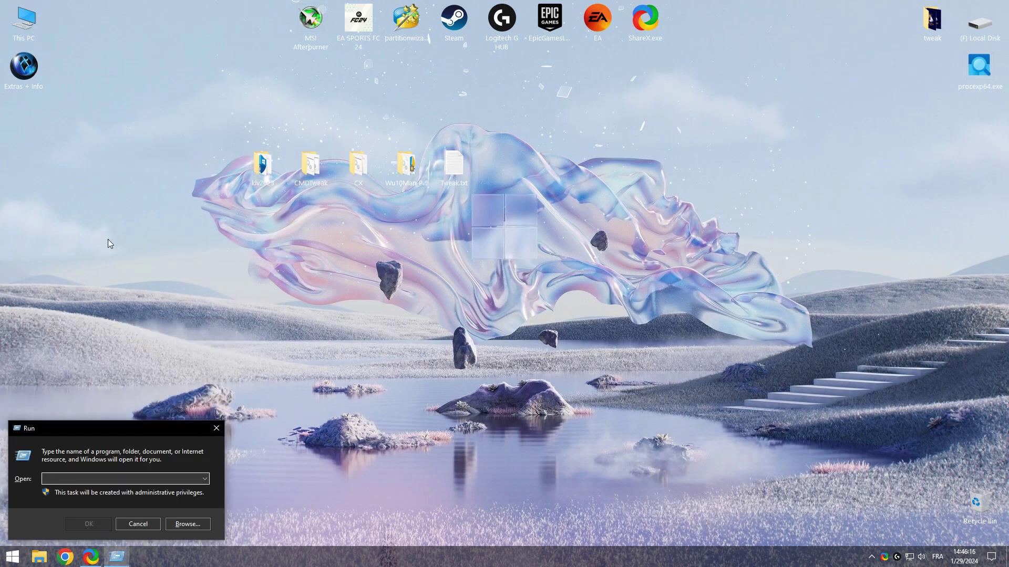
text(regedit)
key(Return)
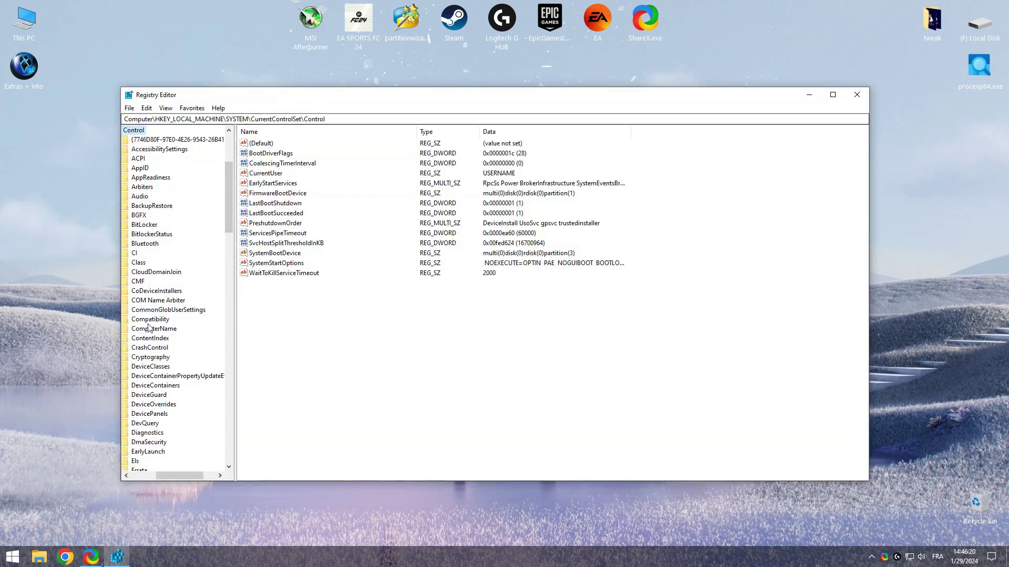
key(Left)
key(Left)
key(Left)
key(Left)
key(Left)
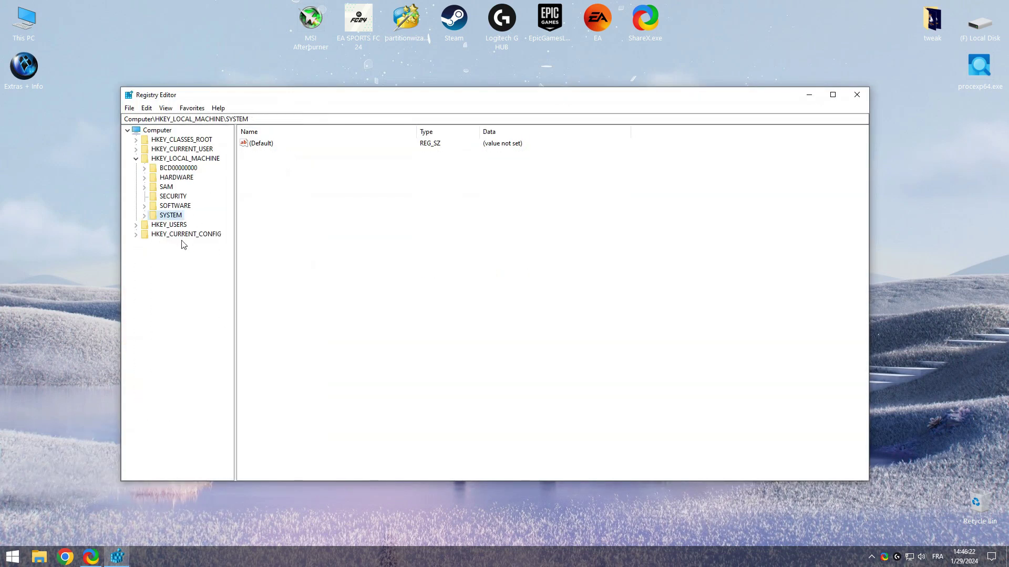
double_click(173, 217)
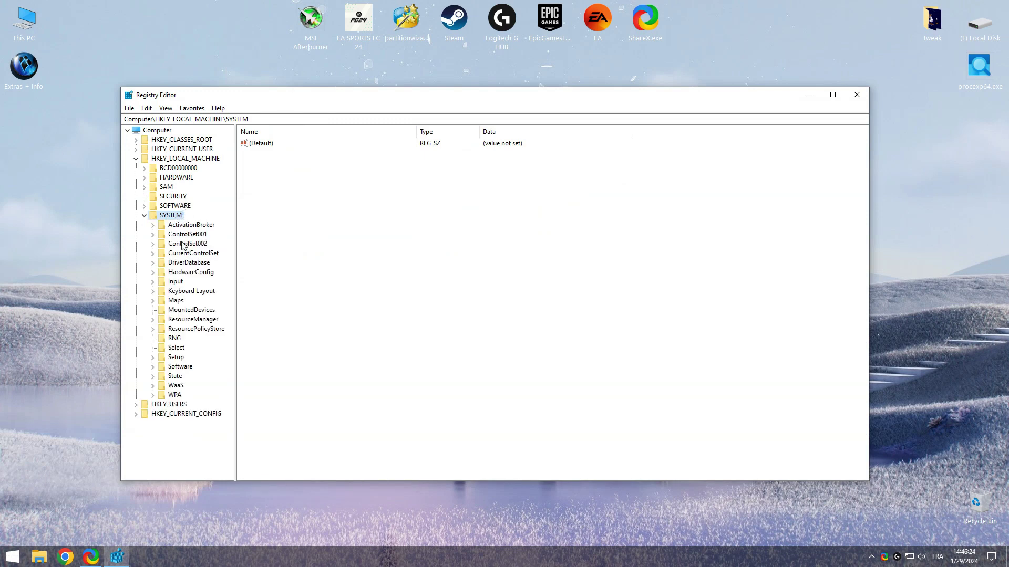
double_click(199, 254)
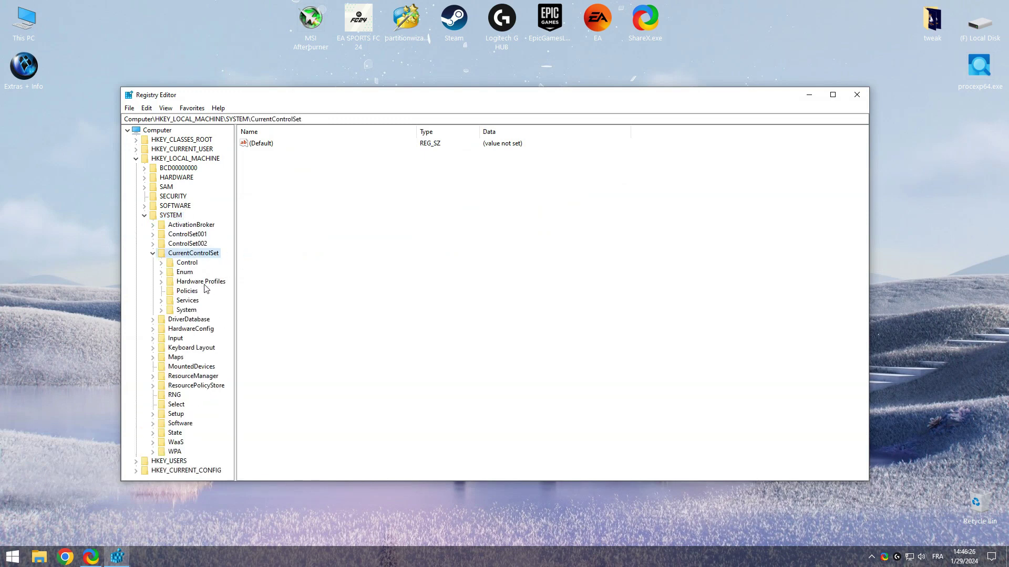
click(192, 263)
Set the SvcHostSplitThresholdInKB value data to 8000000 and close Registry Editor
double_click(297, 243)
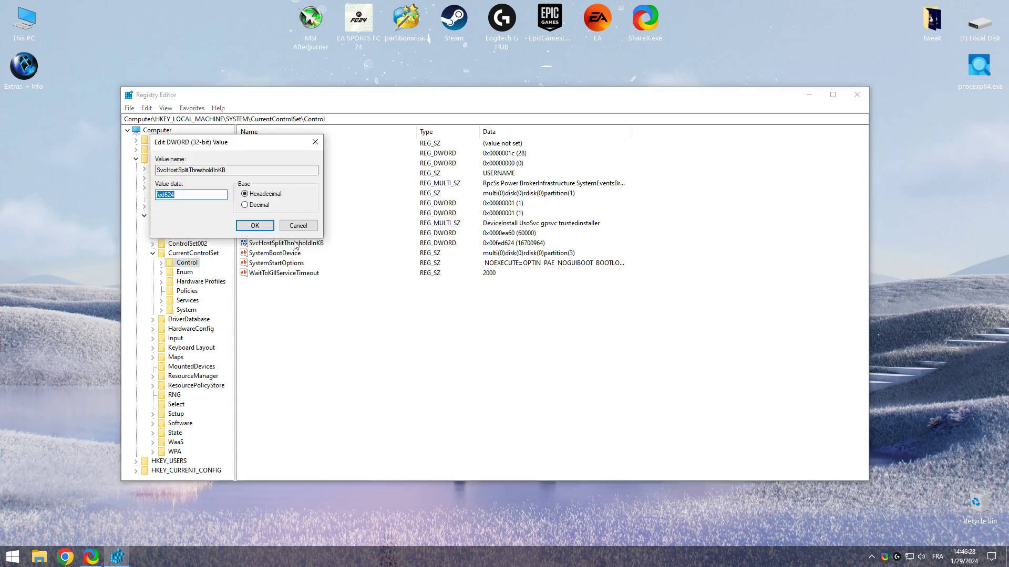
click(204, 194)
drag(205, 194, 68, 196)
text(8000000)
click(254, 225)
click(856, 94)
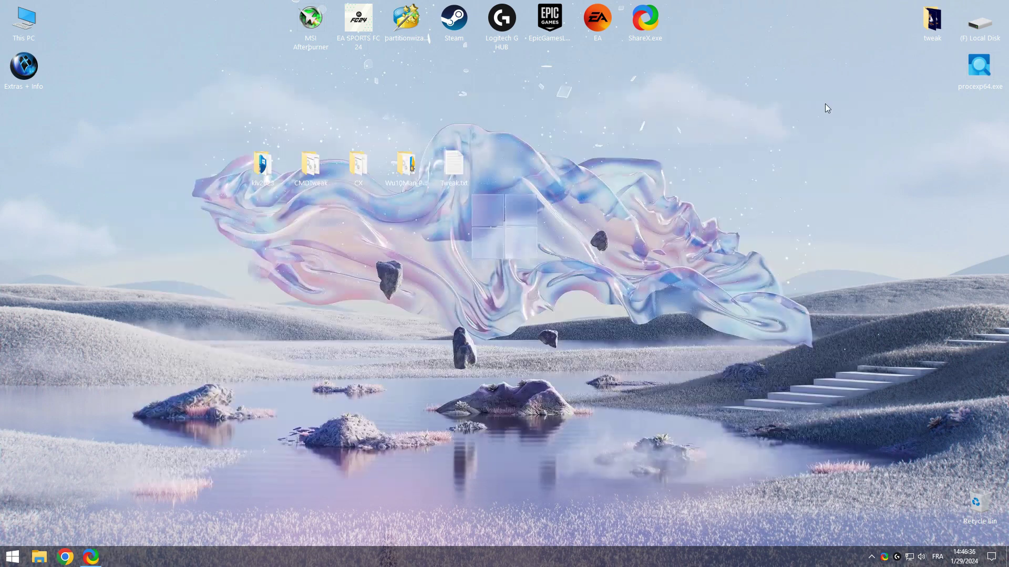
Check the process count and CPU performance in Task Manager before restarting, and close it
right_click(453, 557)
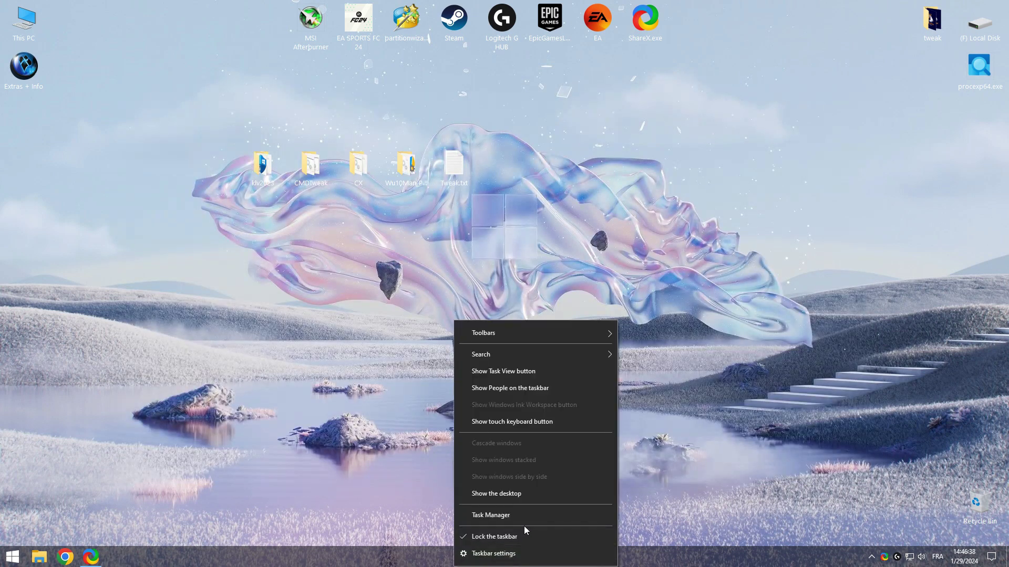
click(524, 517)
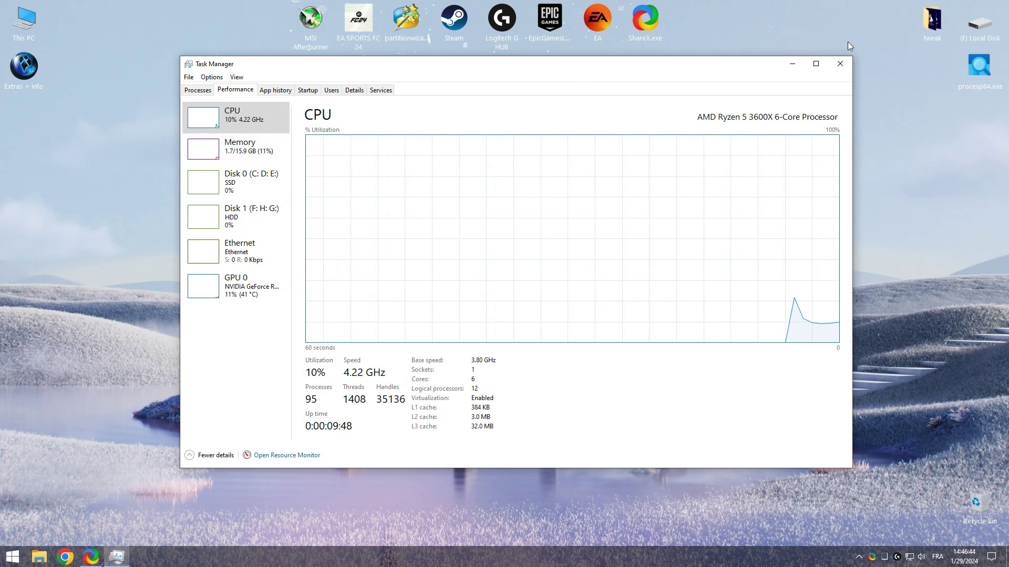
click(851, 64)
Restart the computer to apply the tweaks
key(super)
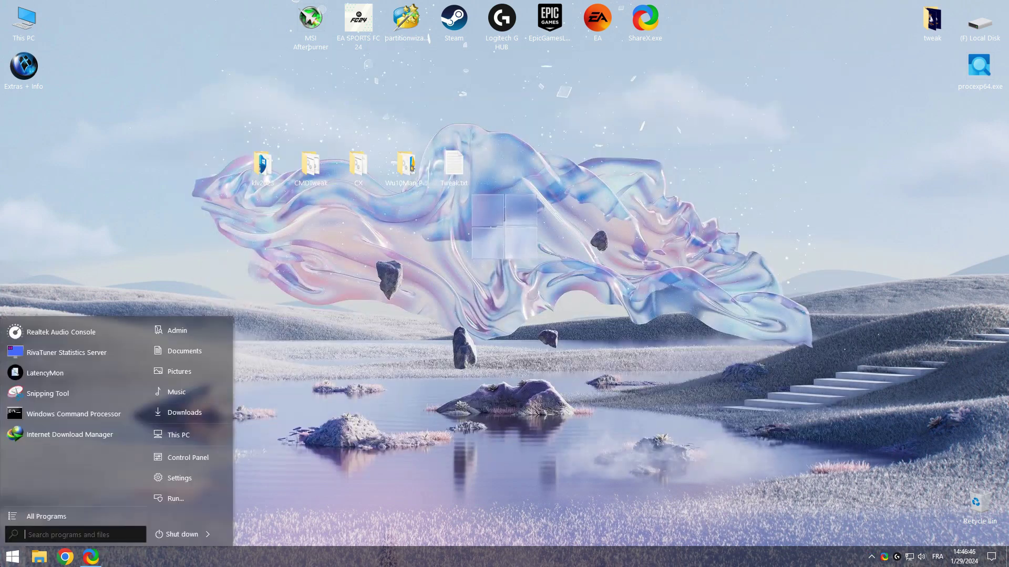
click(210, 534)
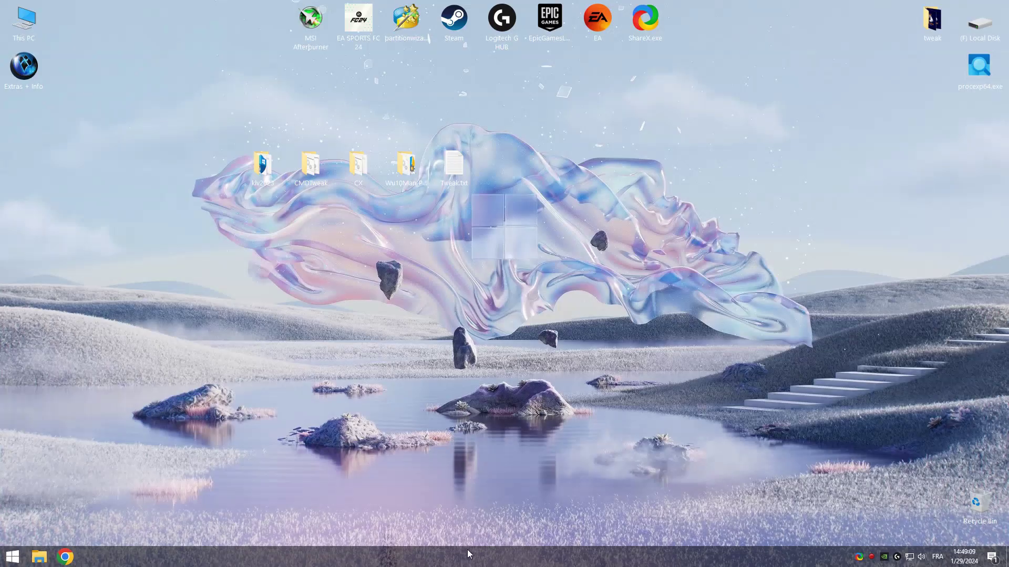
Open Task Manager after the restart and examine the memory and CPU performance, including the process count
right_click(420, 556)
click(478, 506)
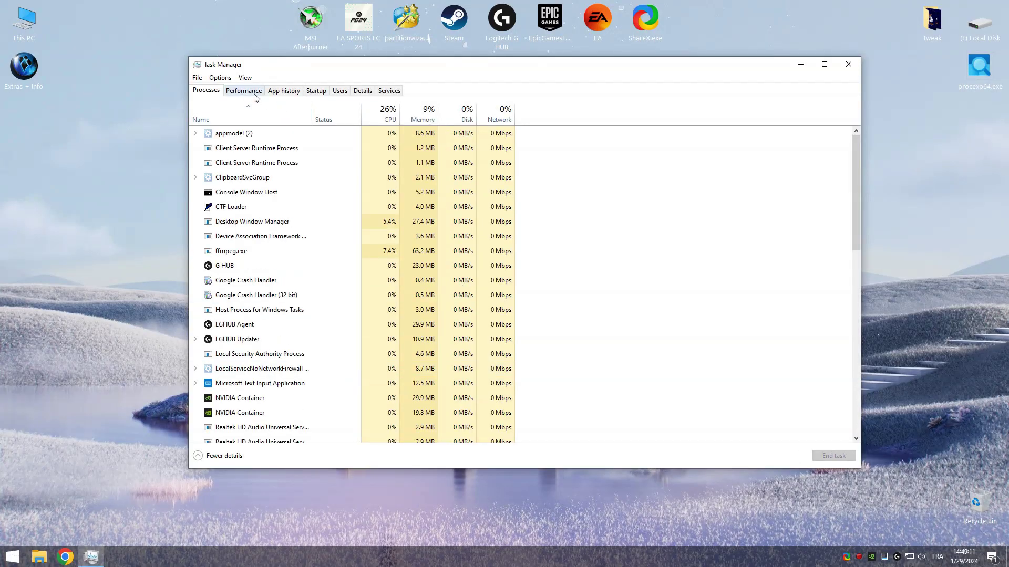
click(244, 91)
click(272, 165)
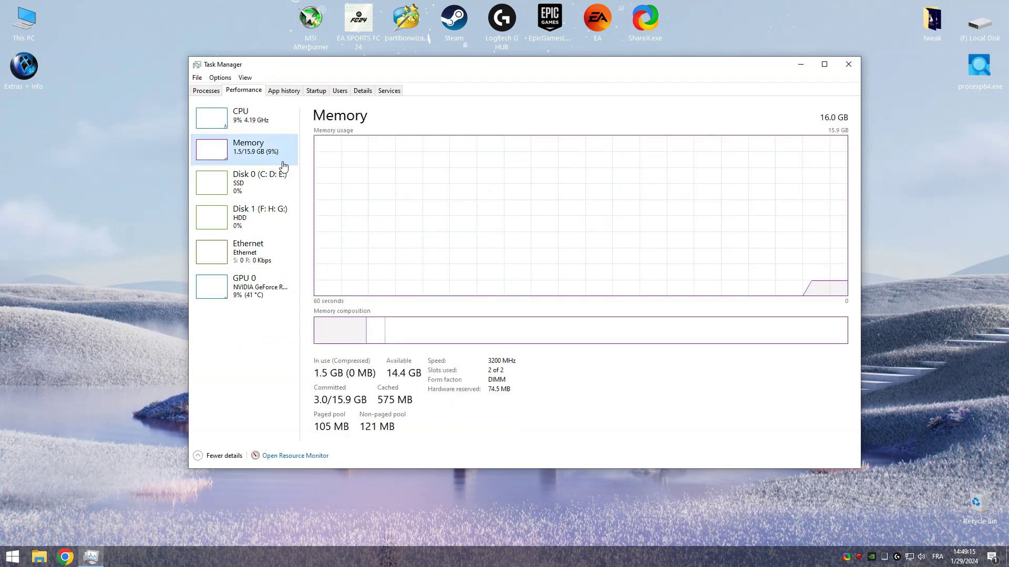
key(Up)
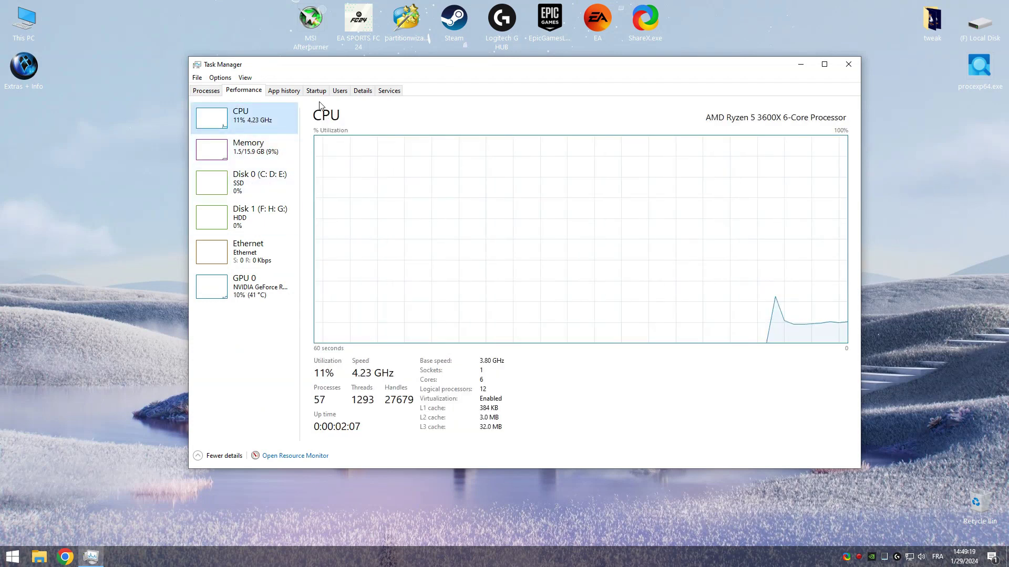